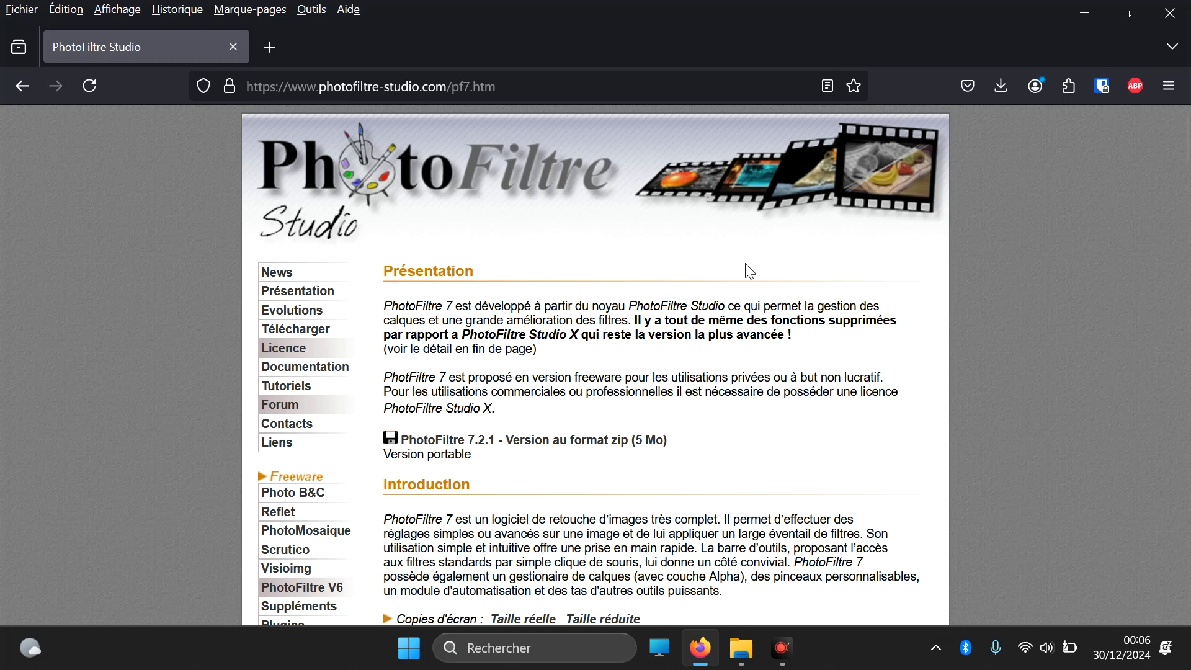
Download the PhotoFiltre 7.2.1 portable version in zip format, and minimize the browser.
scroll(749, 272, down, 3)
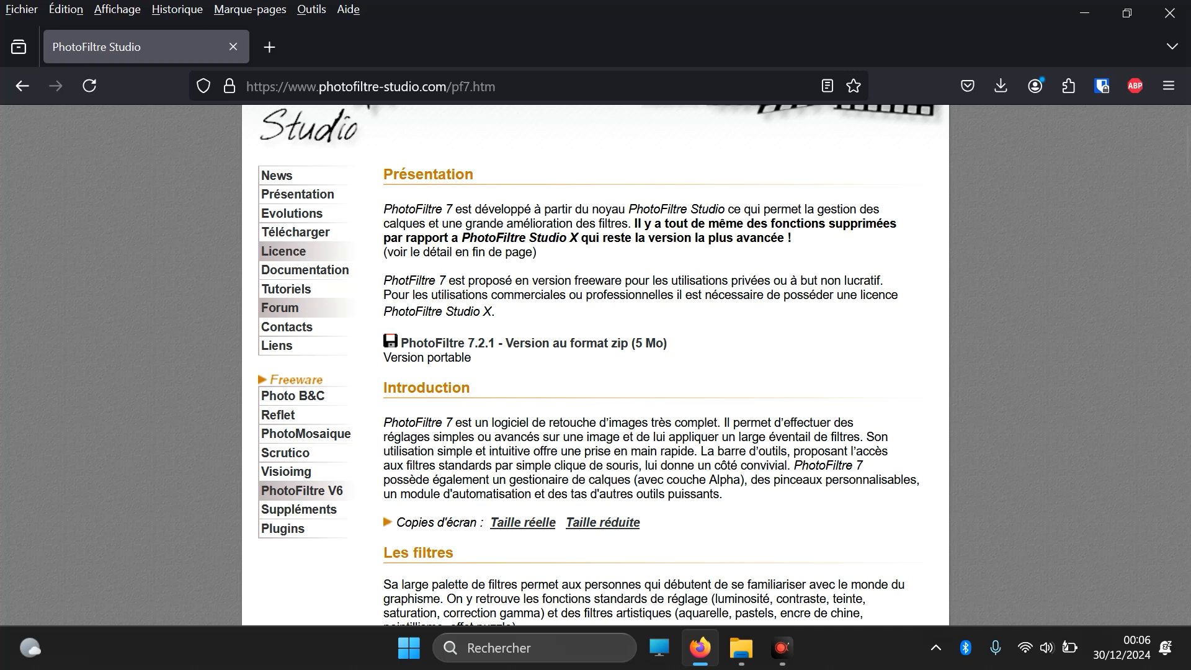
click(477, 349)
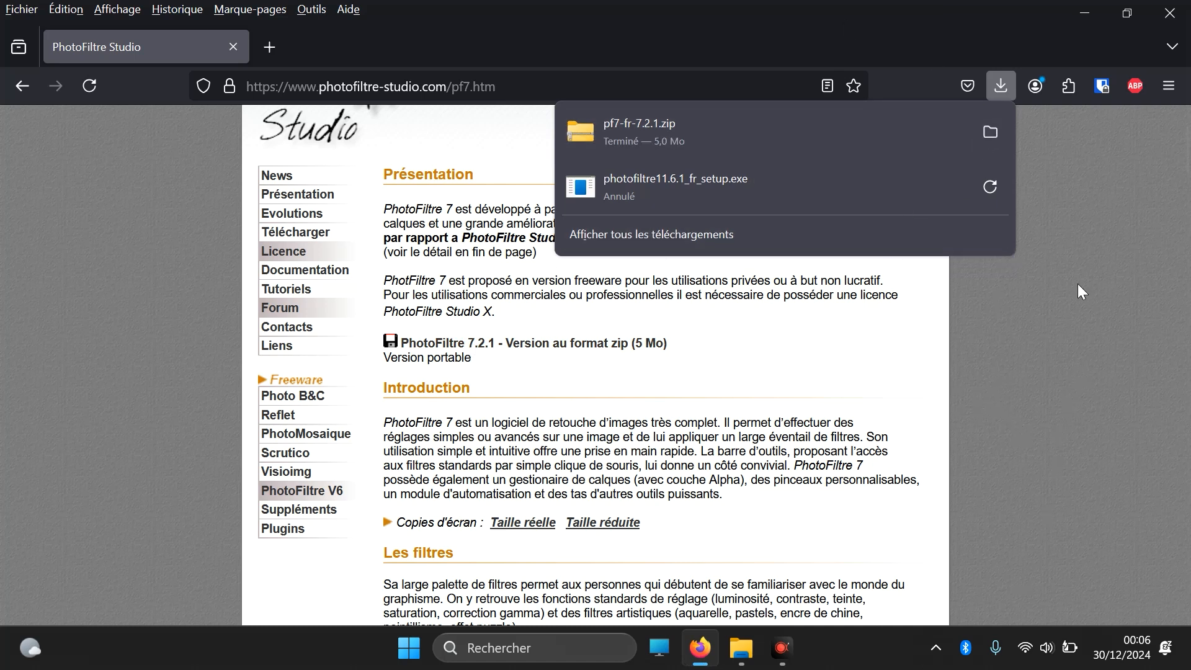
click(1086, 11)
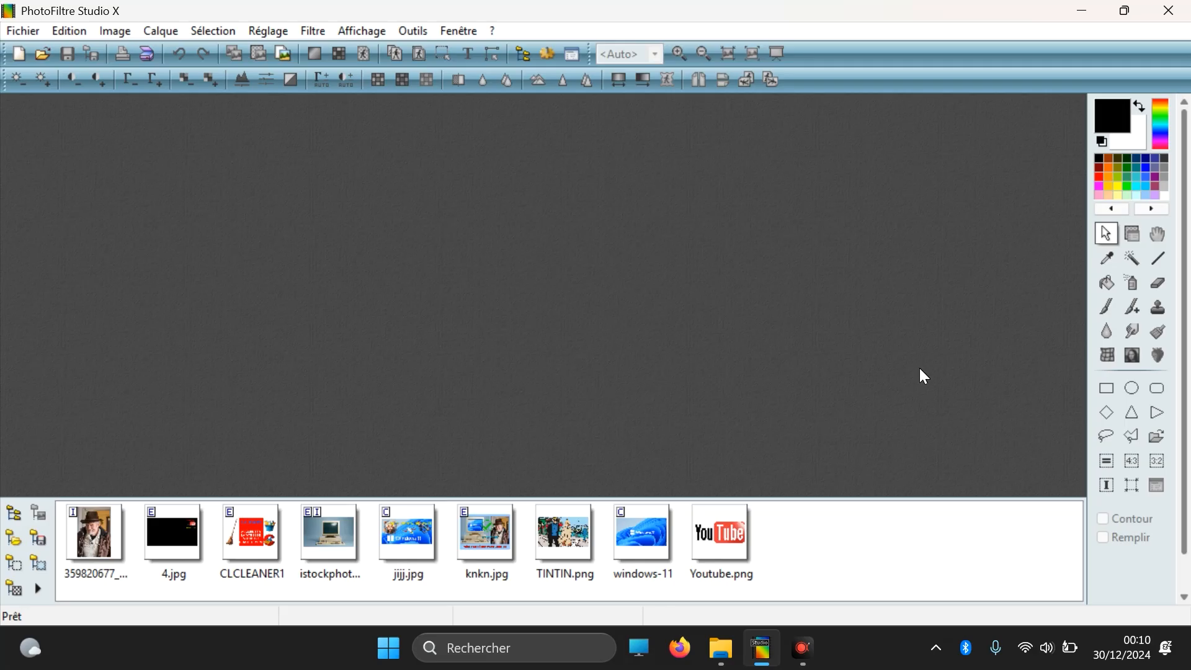
Open TINTIN.png from the Images folder.
click(39, 58)
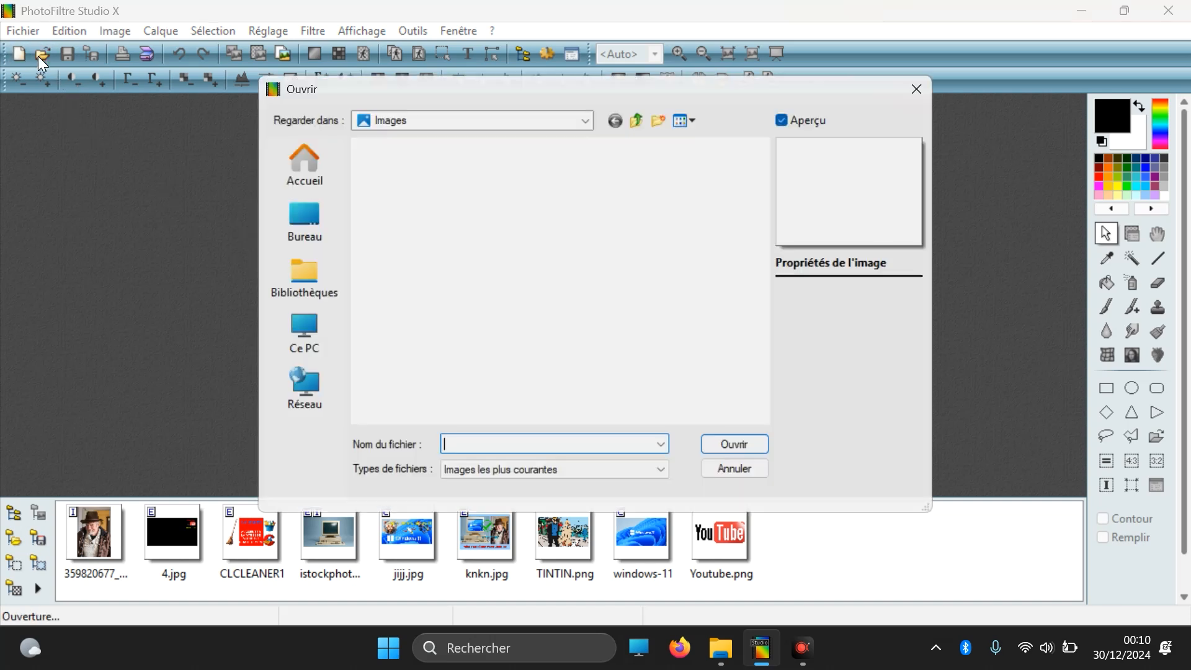
scroll(516, 234, down, 3)
double_click(522, 345)
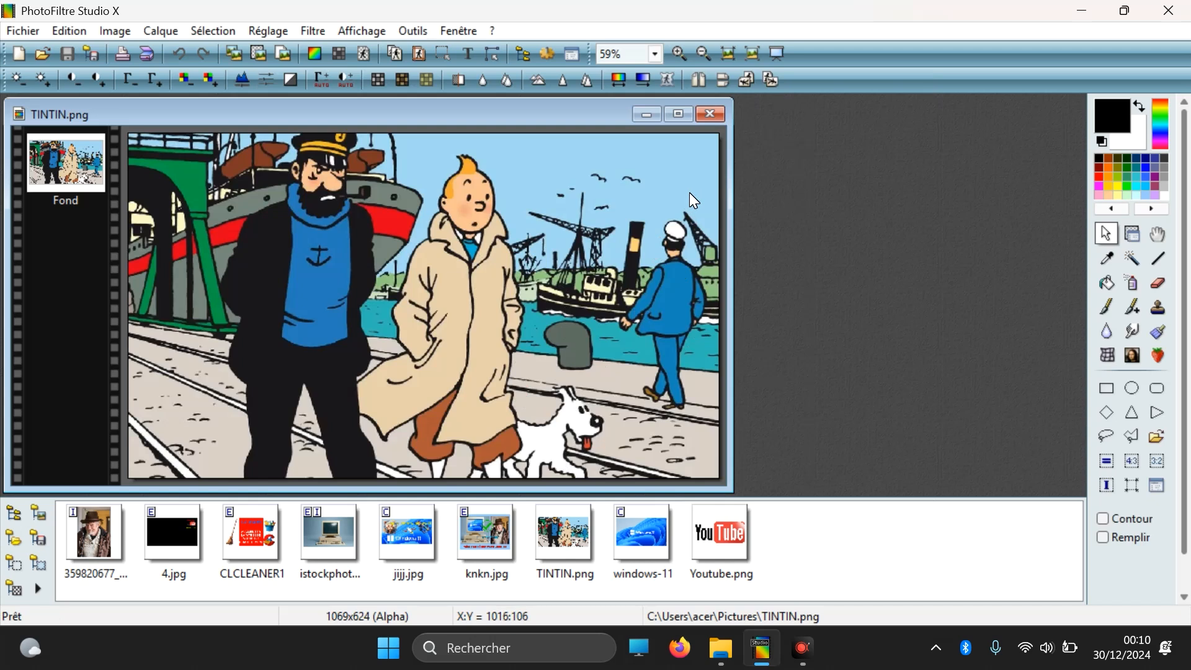
Rotate the picture through a full turn in four 90-degree rotations.
click(754, 78)
click(755, 78)
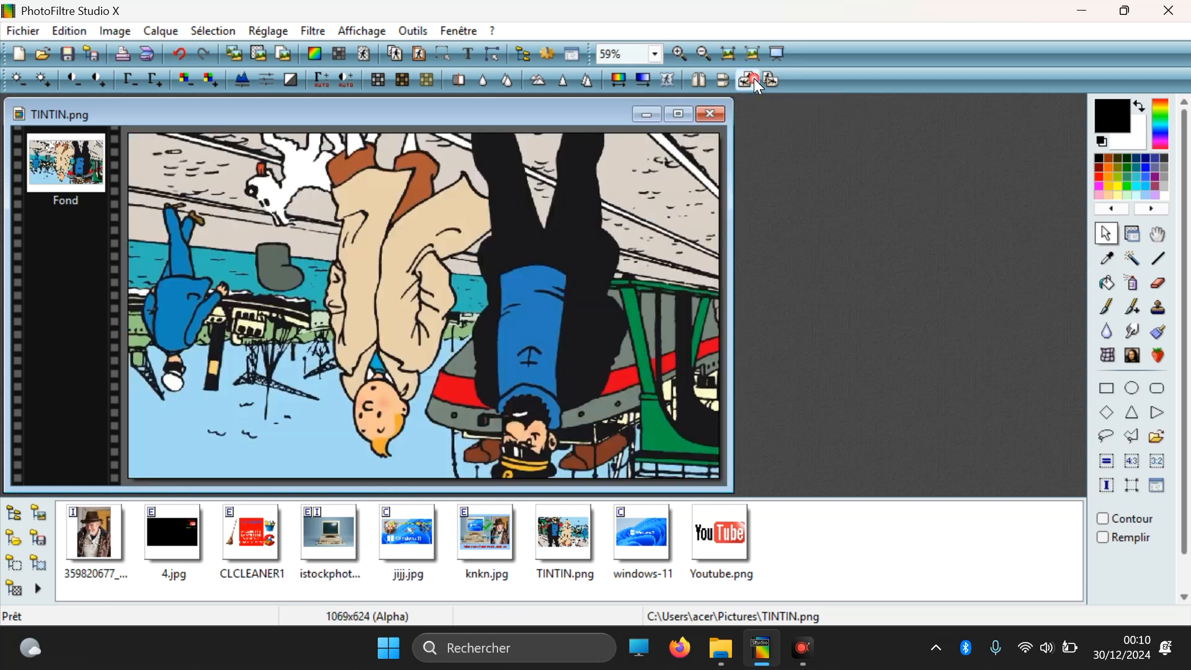
click(754, 79)
click(754, 79)
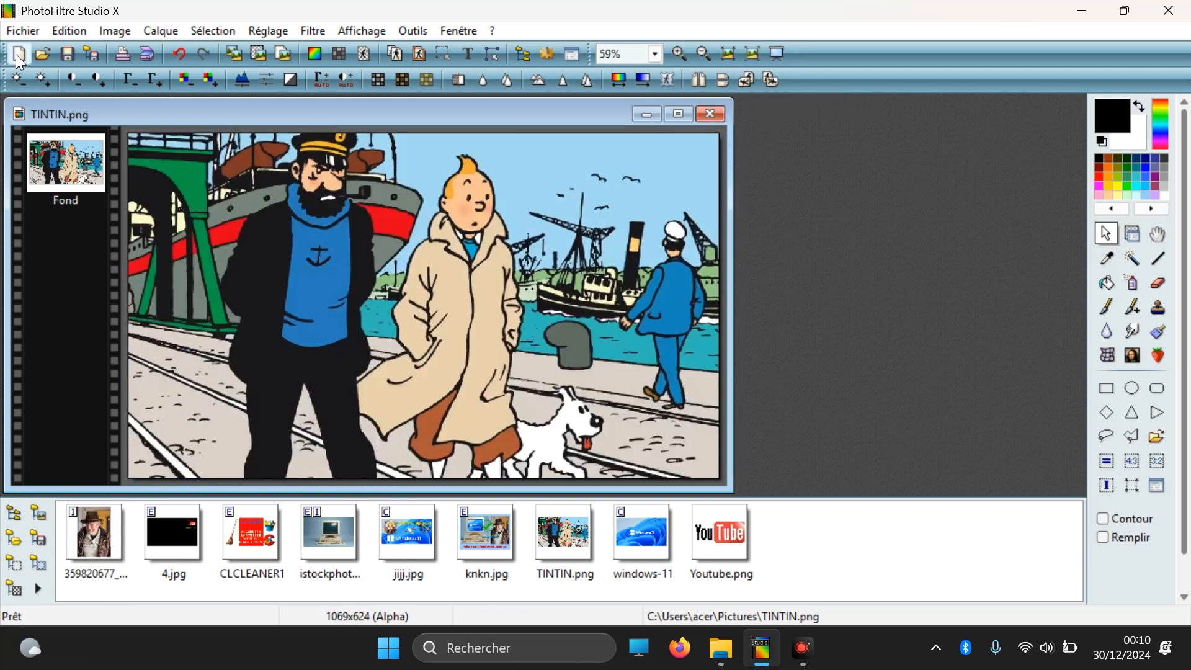
click(22, 31)
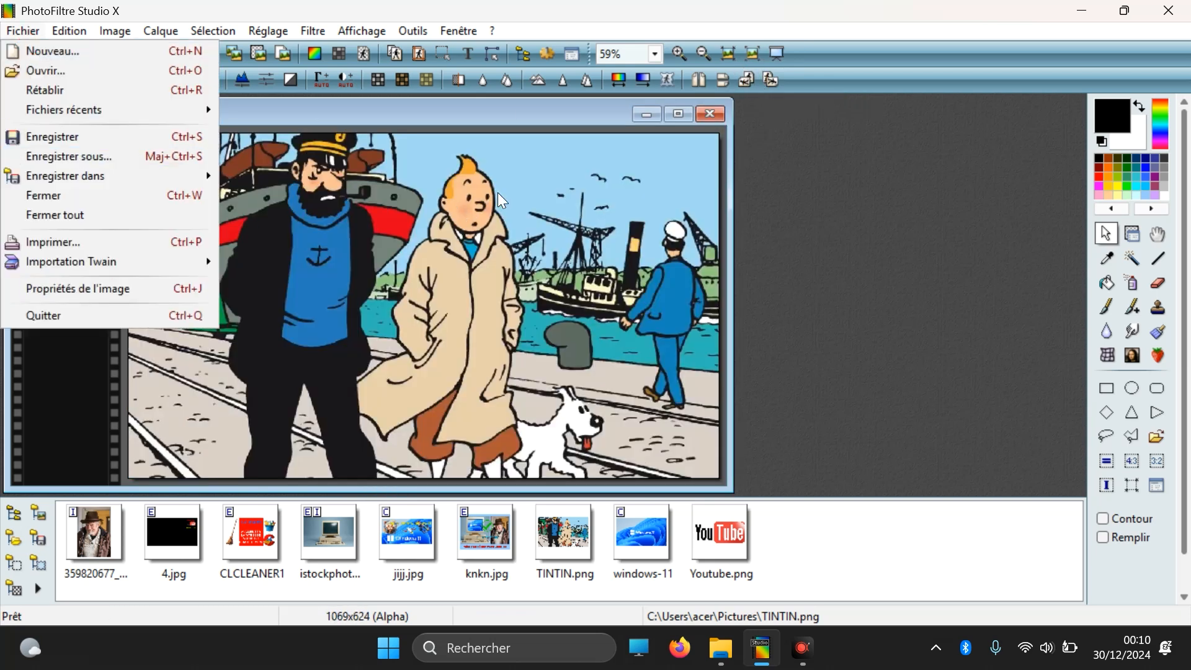
click(565, 111)
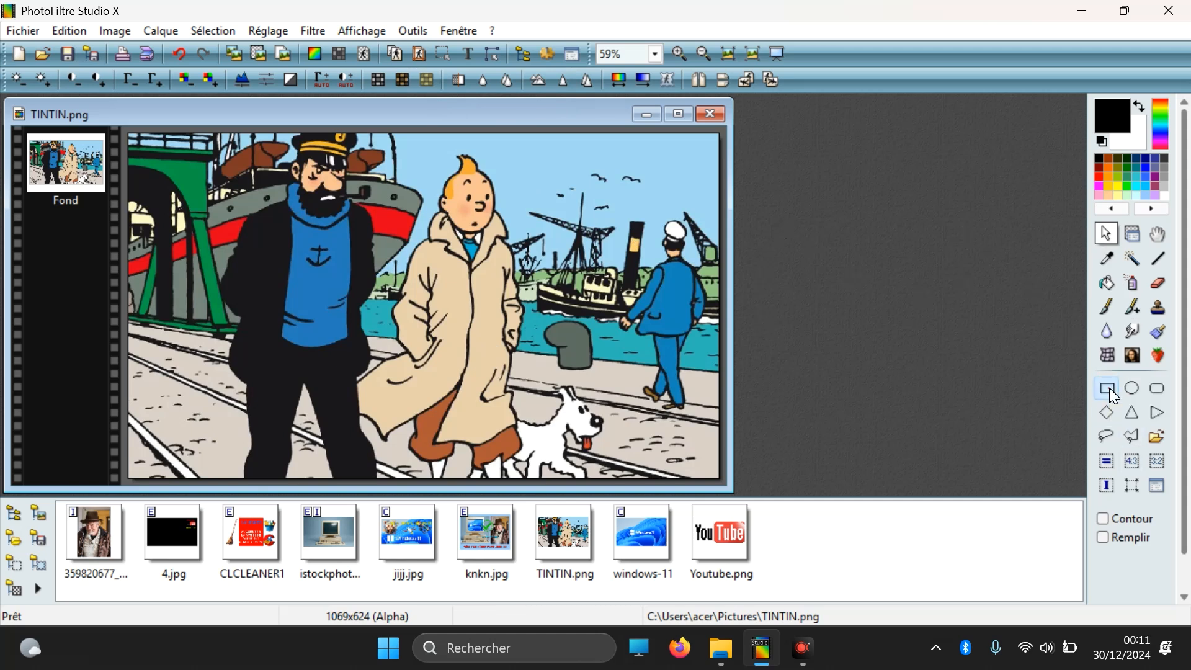
Crop the picture to a rectangular selection of about 430 × 592 px around Tintin and the dog.
drag(393, 138, 629, 462)
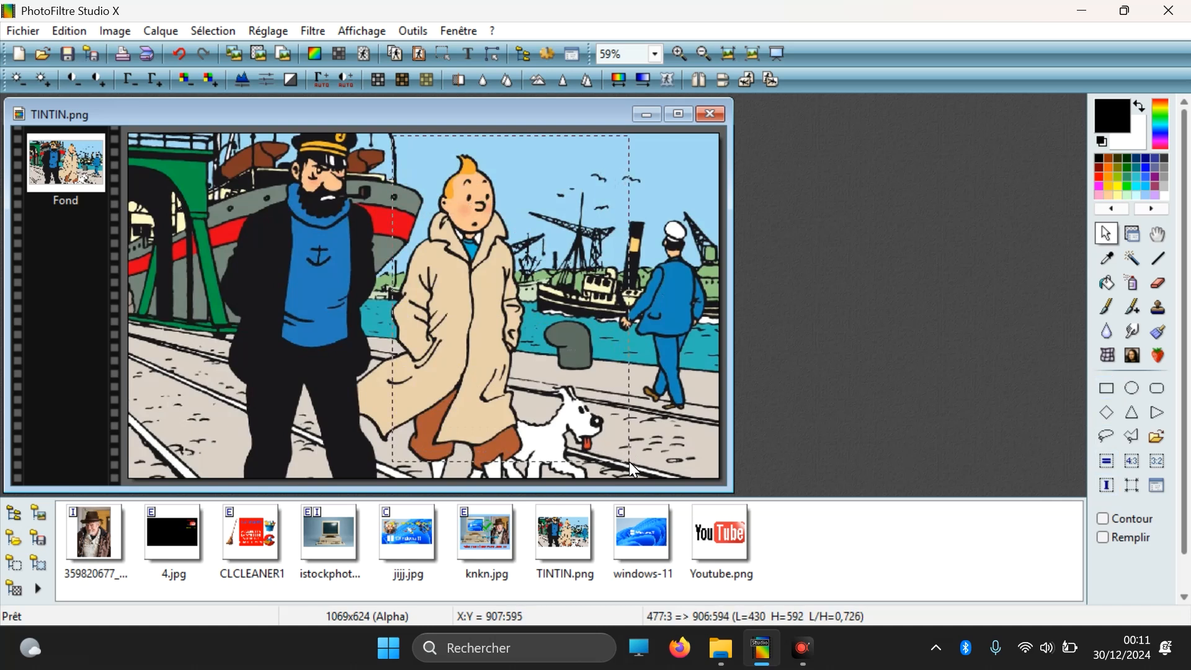
right_click(496, 200)
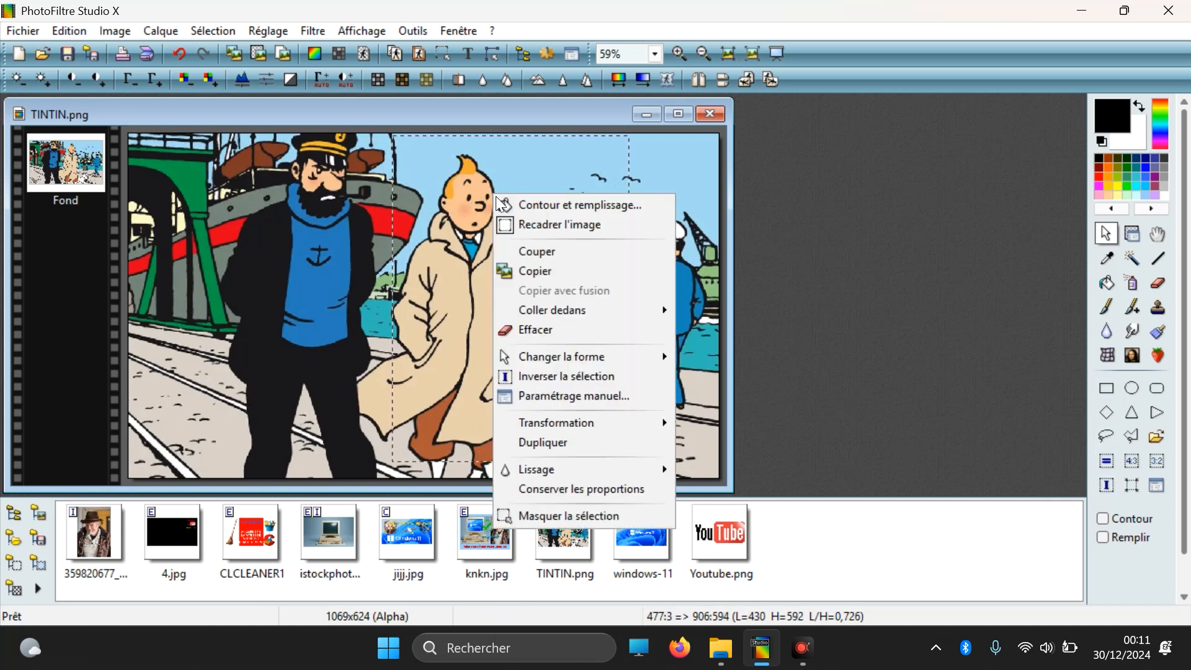
click(521, 230)
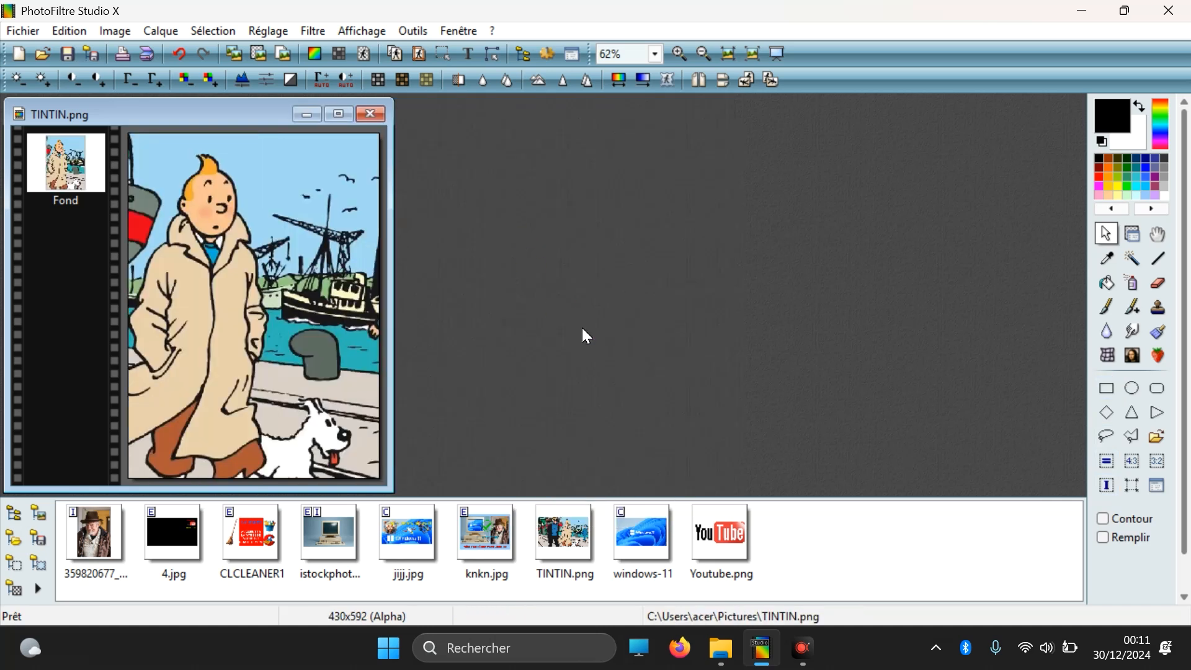
Create a new 1920 × 1080 px image with a red background and place its window beside TINTIN.png.
click(19, 55)
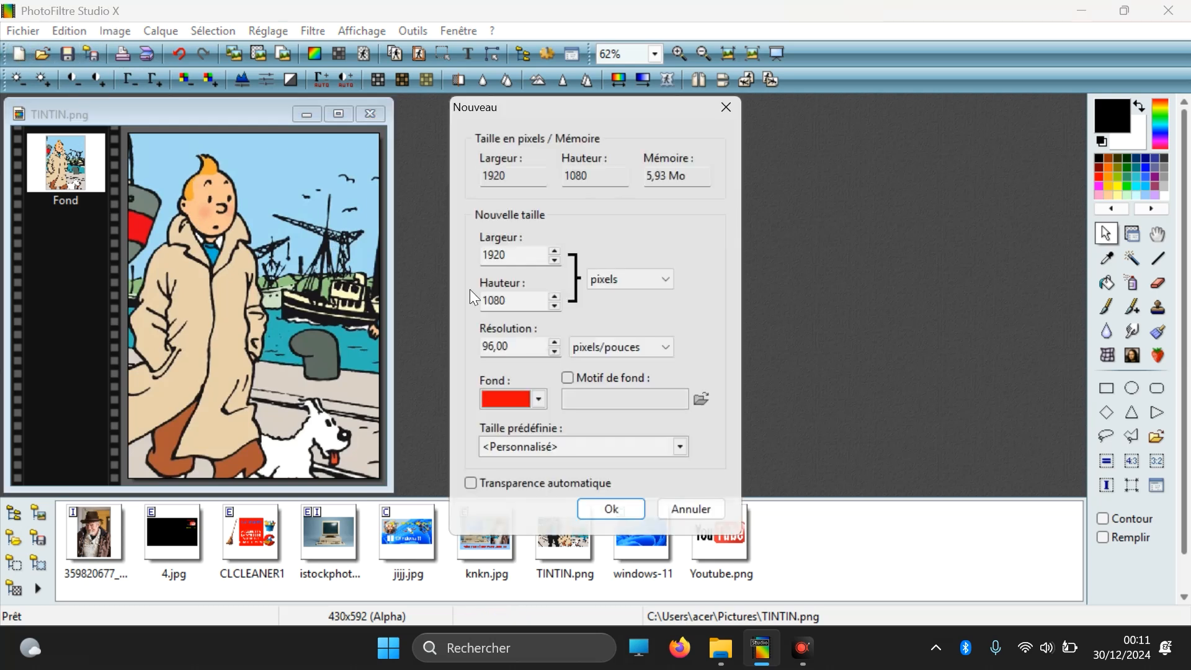
click(607, 510)
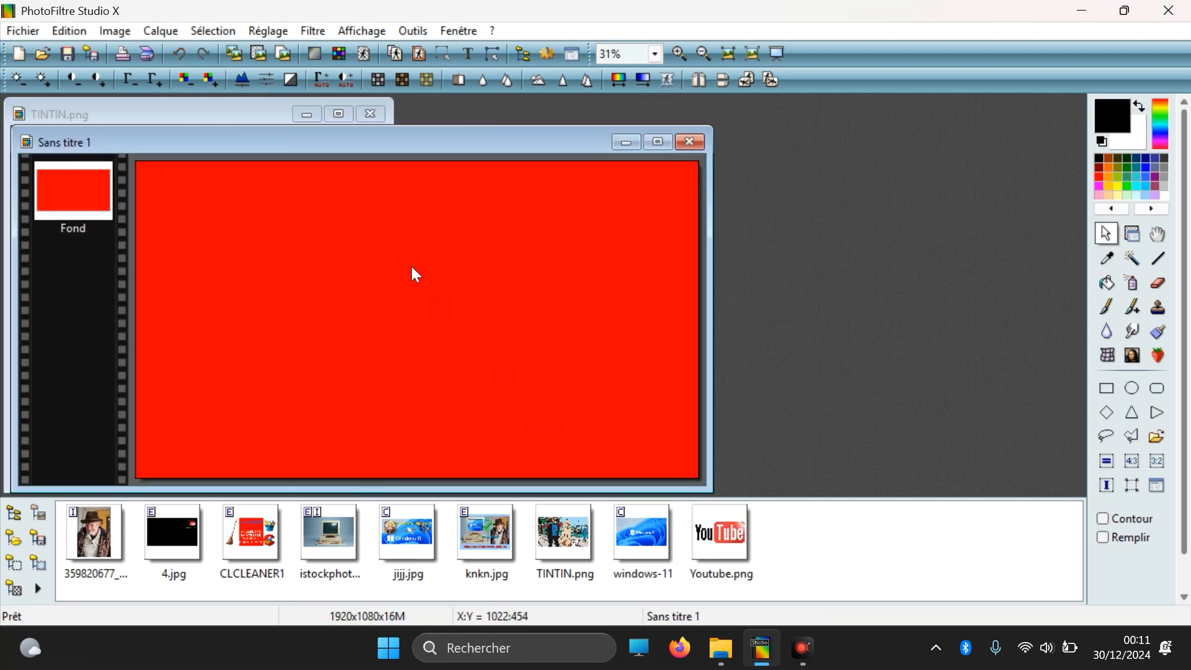
drag(273, 142, 676, 133)
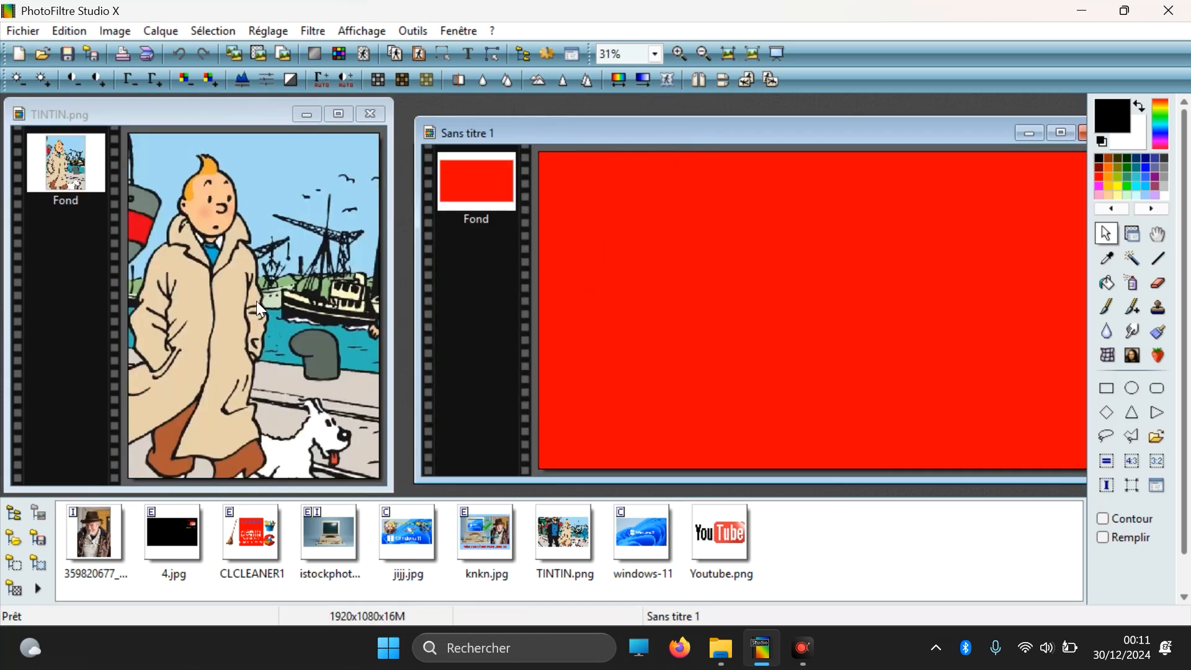
Select the whole cropped Tintin picture and copy it.
click(164, 139)
key(ctrl+a)
right_click(237, 252)
click(397, 324)
Paste the copied picture, fitted to size, inside a selection of about 616 × 1042 px at the red image's left side.
drag(548, 163, 709, 419)
right_click(662, 362)
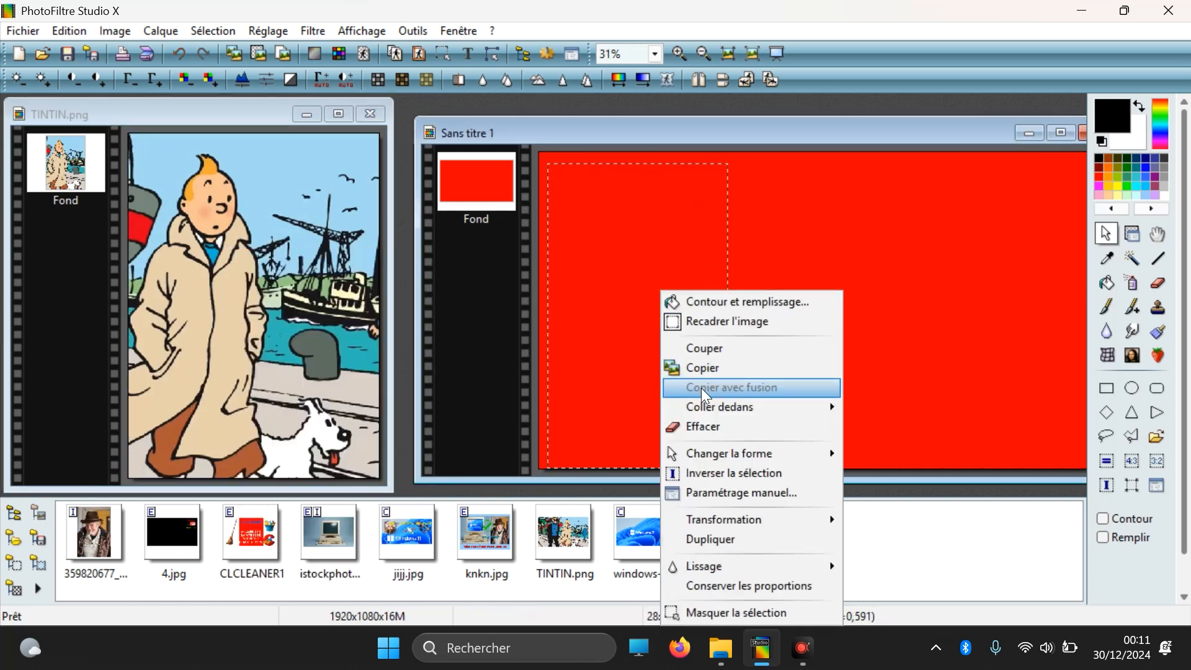
mouse_move(830, 409)
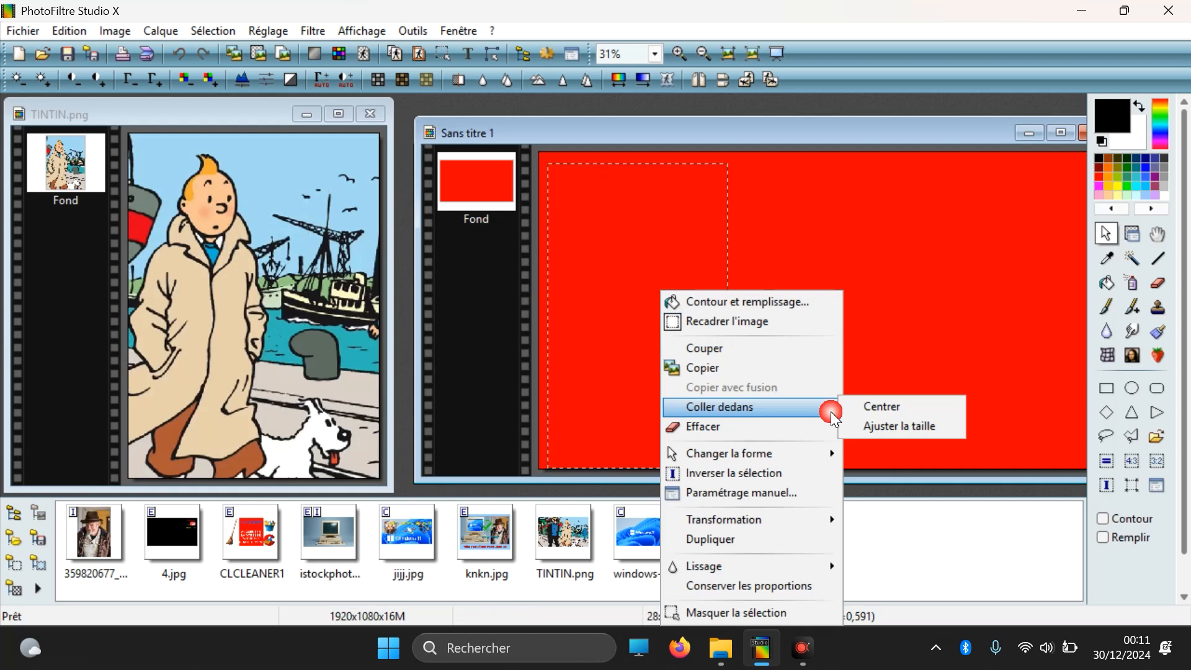
click(882, 427)
drag(618, 248, 807, 396)
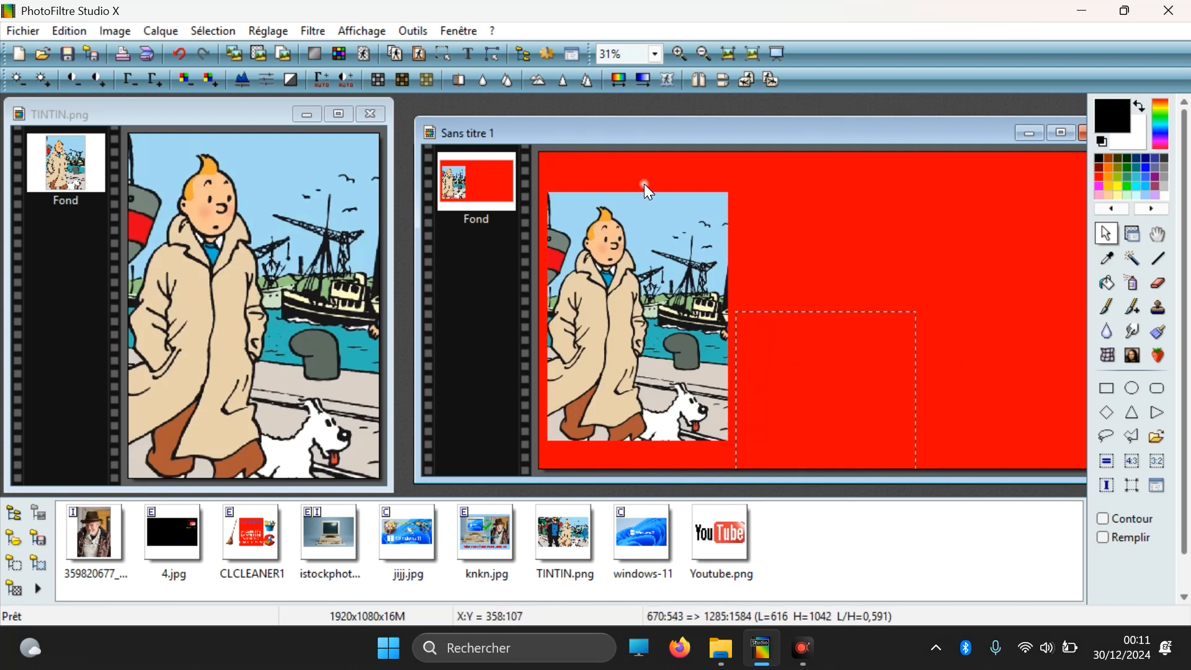
click(23, 31)
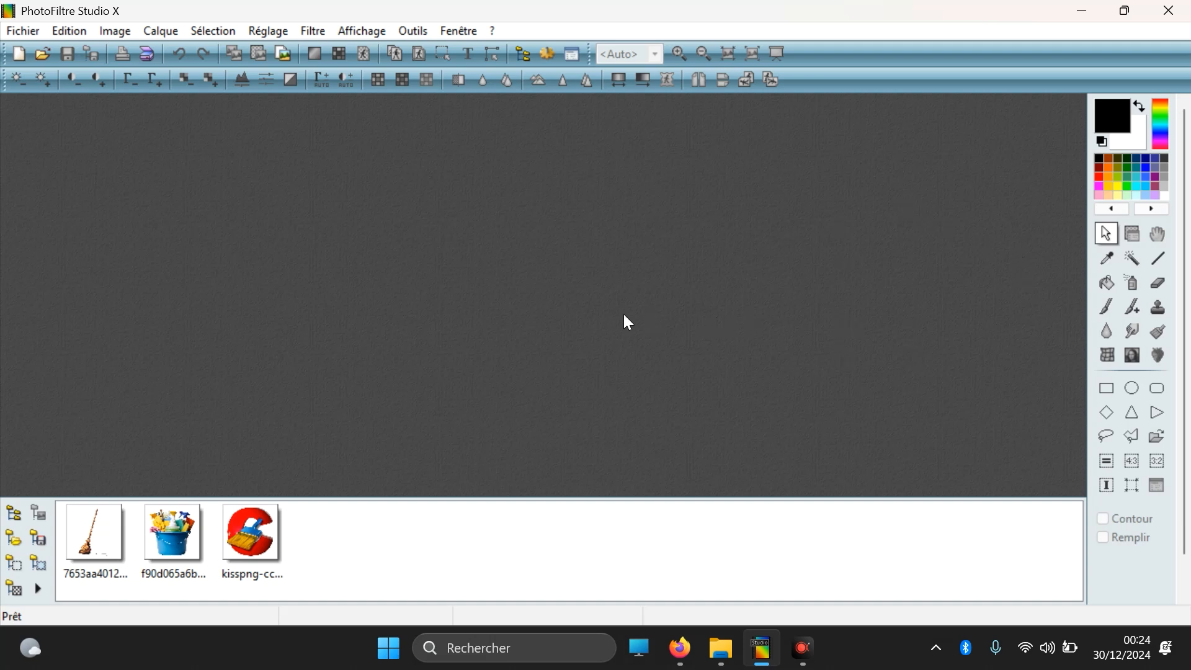
Open the bucket, CCleaner logo and broom PNG images together from Téléchargements, and spread their windows apart.
click(43, 54)
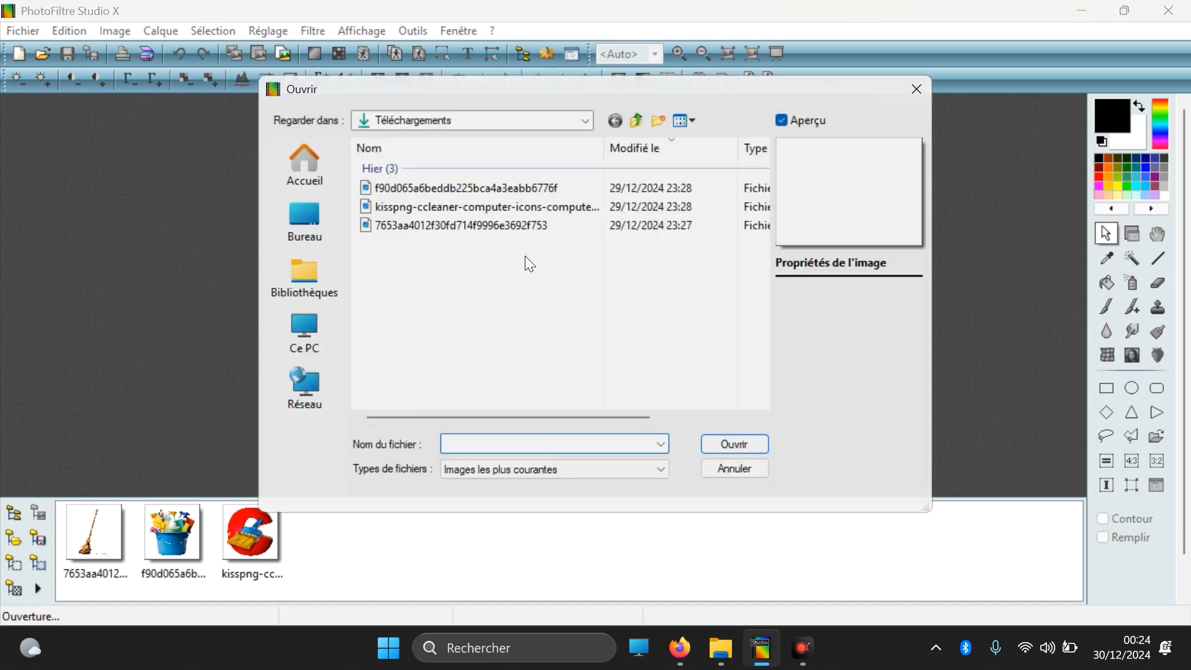
click(463, 188)
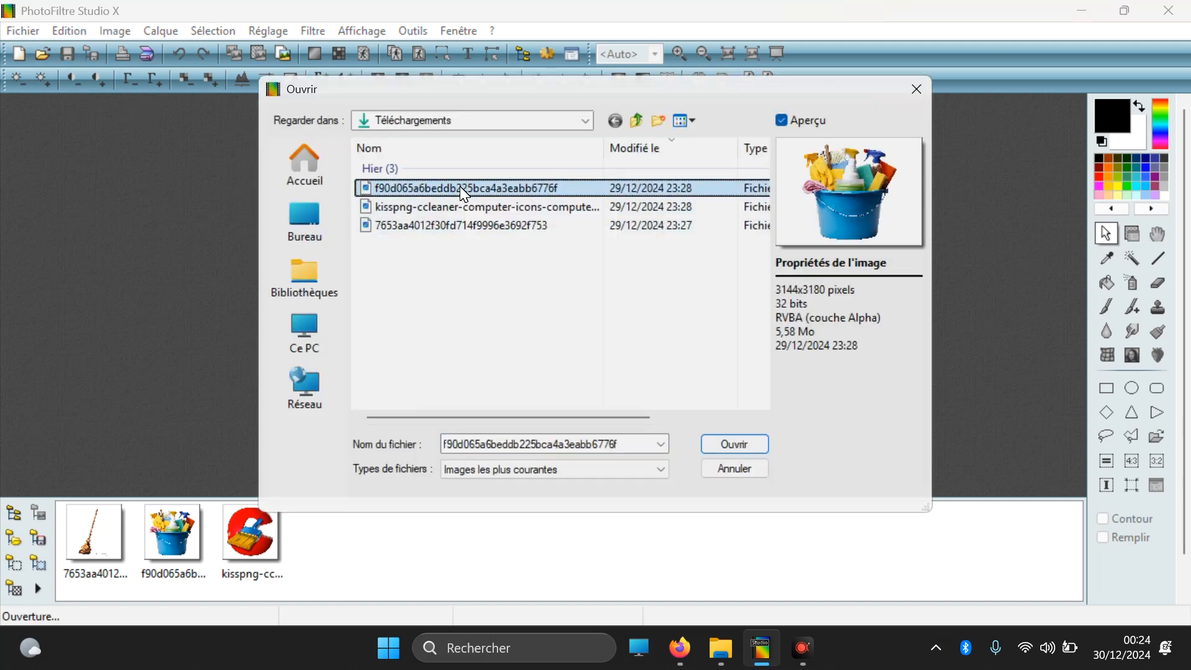
key(shift+Down)
key(shift+Down)
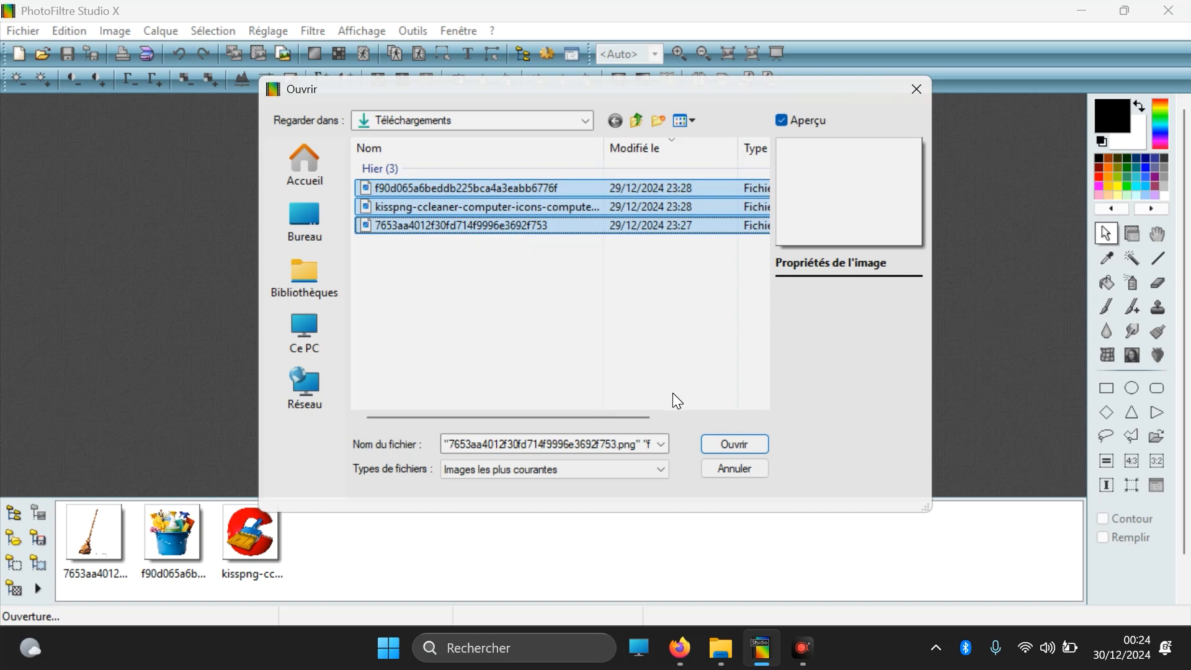
click(727, 443)
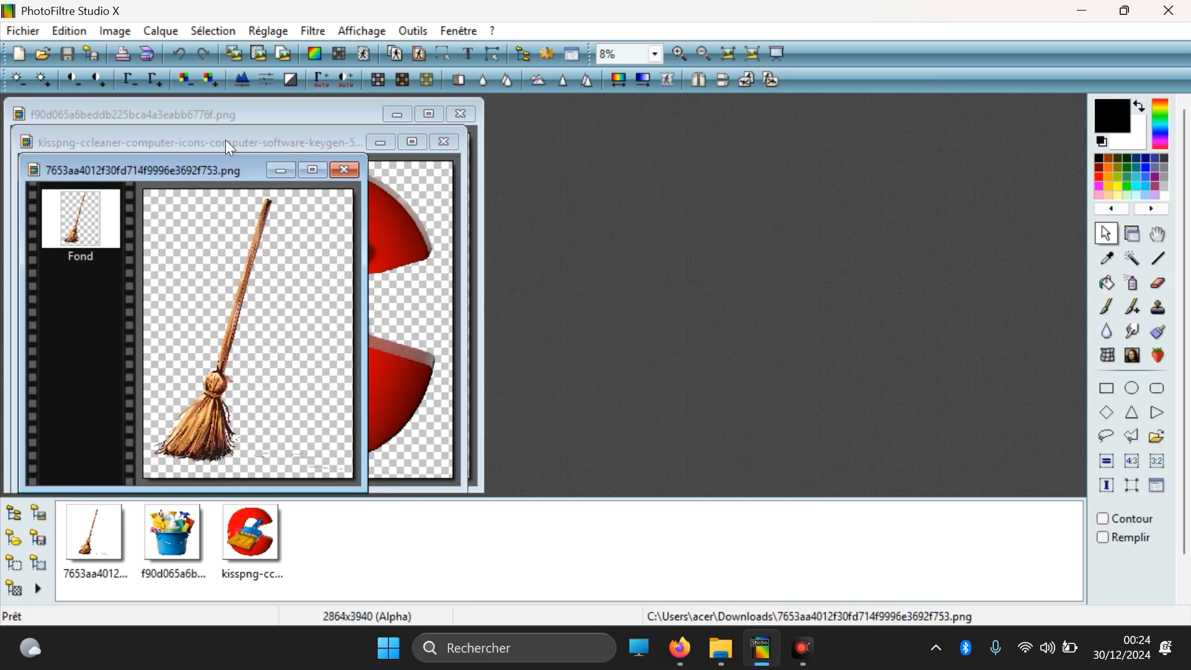
drag(230, 177, 846, 133)
drag(292, 149, 760, 154)
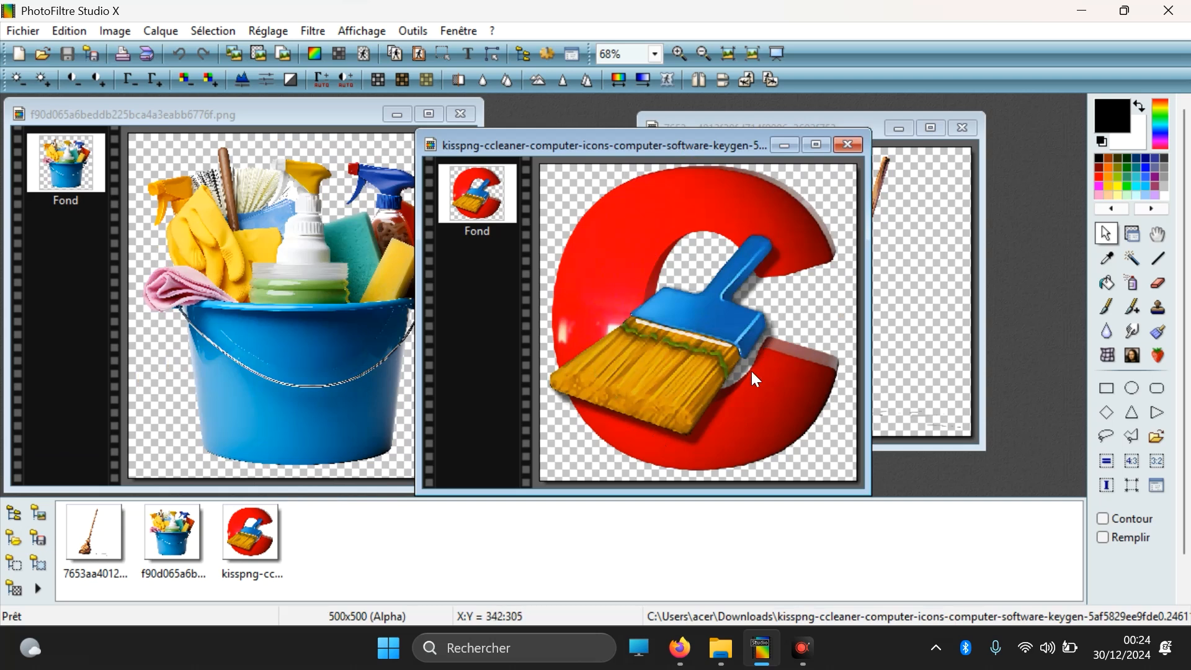
Create a 1920 × 1080 px red image and fill a full-height strip about 567 px wide along its left edge with white.
click(19, 54)
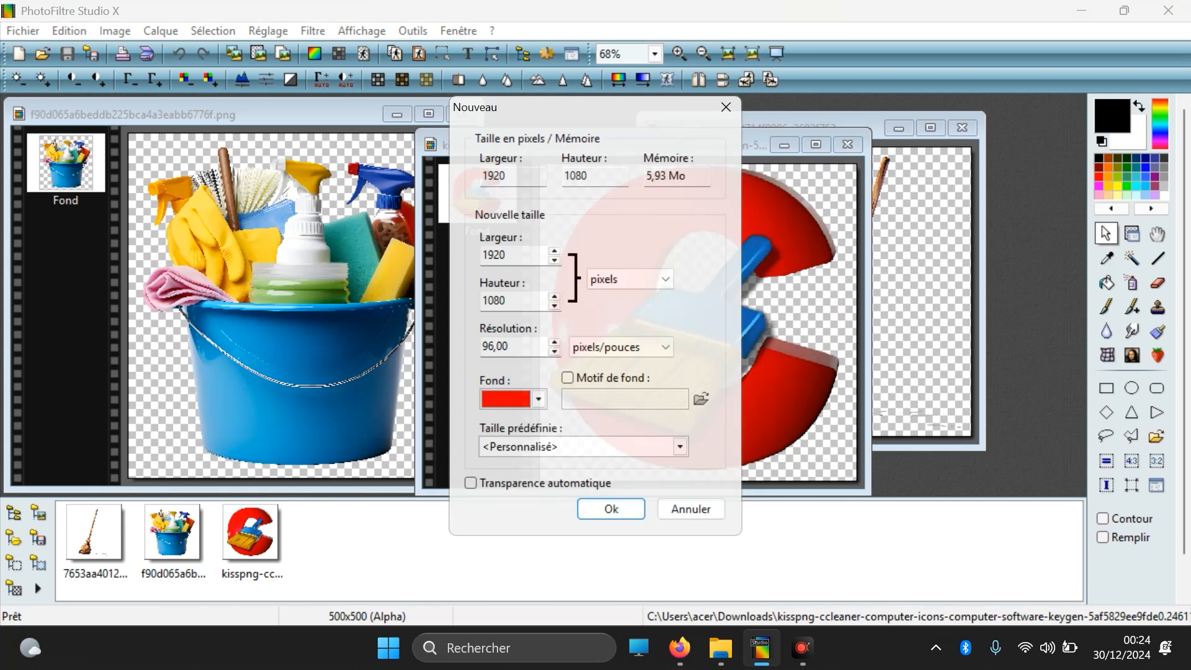
click(611, 511)
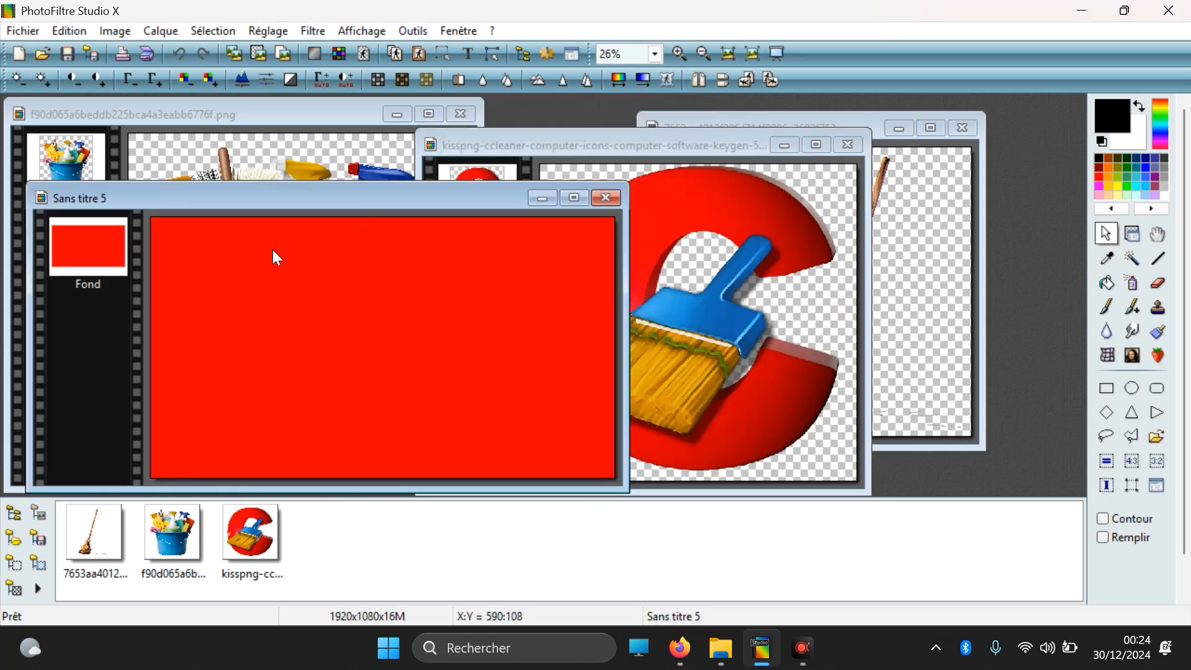
drag(156, 222, 287, 478)
right_click(218, 278)
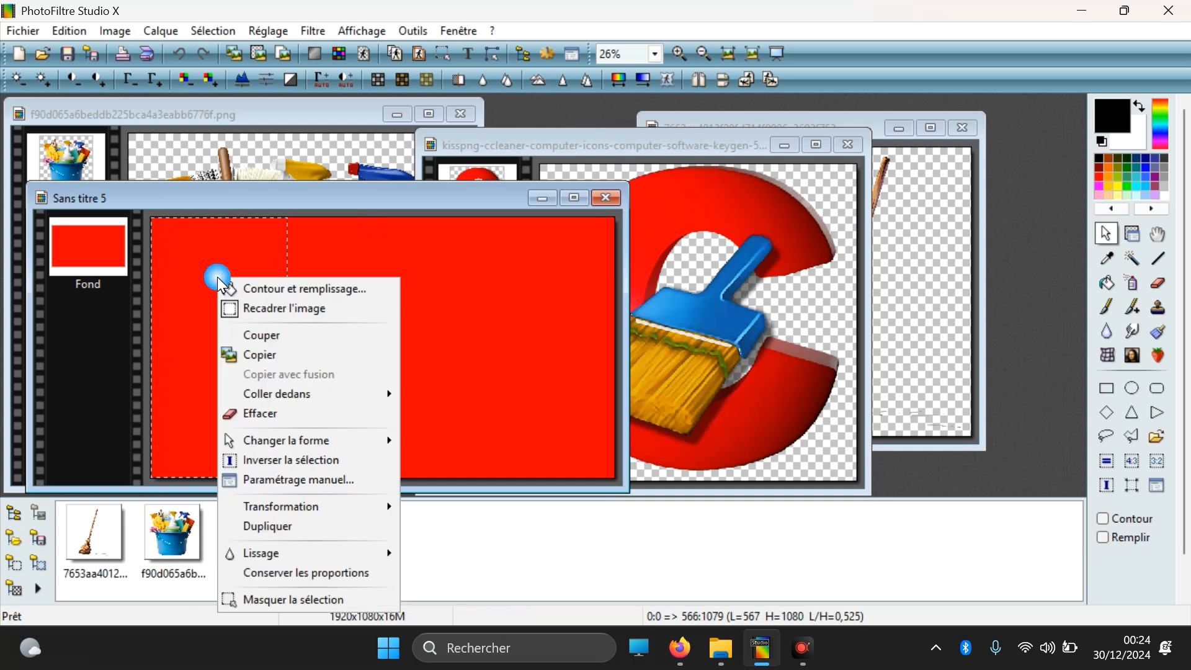
click(250, 289)
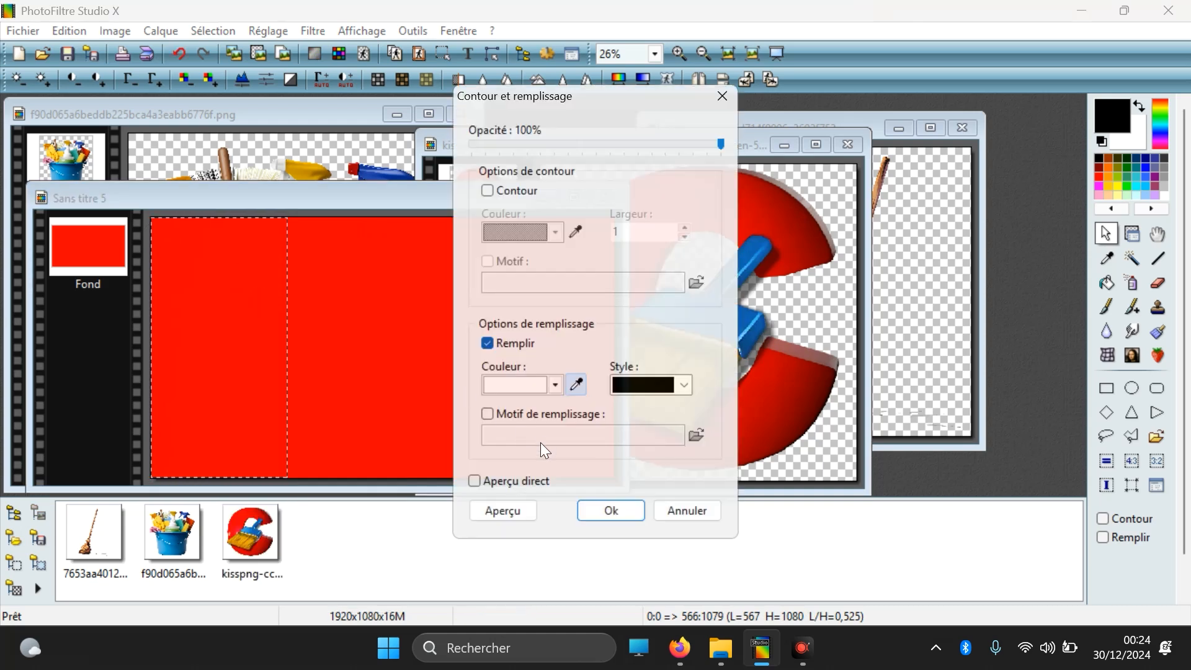
click(598, 512)
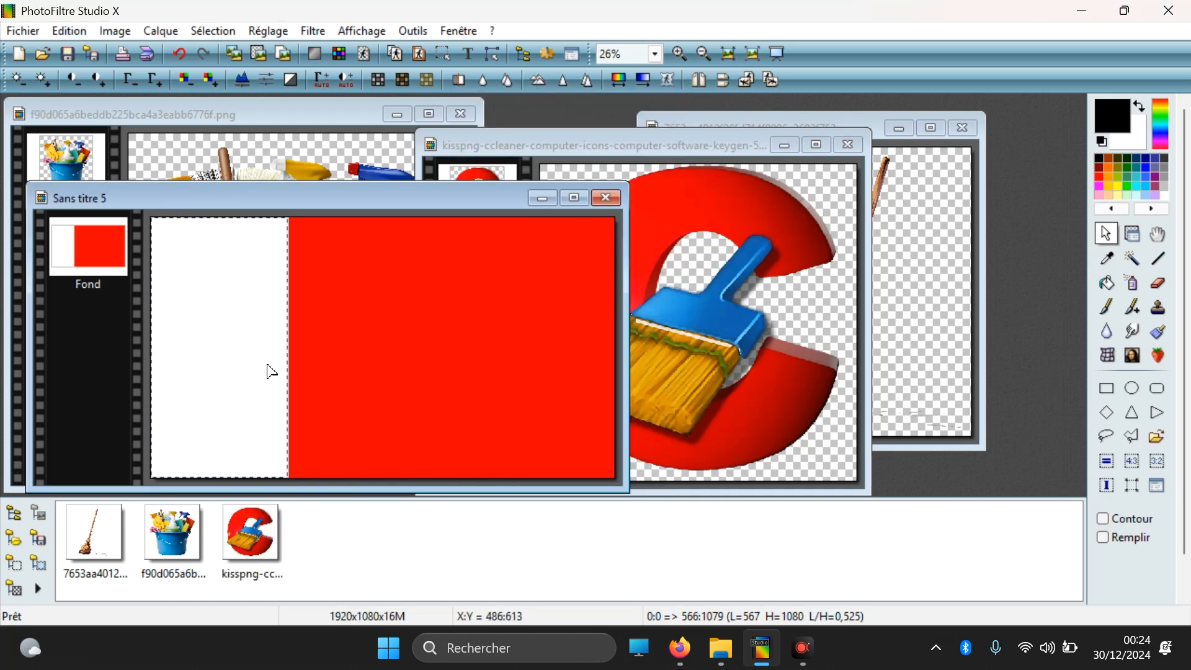
Fill a full-height strip about 470 px wide along the red image's right edge with white, and move the selection off it.
drag(503, 217, 676, 545)
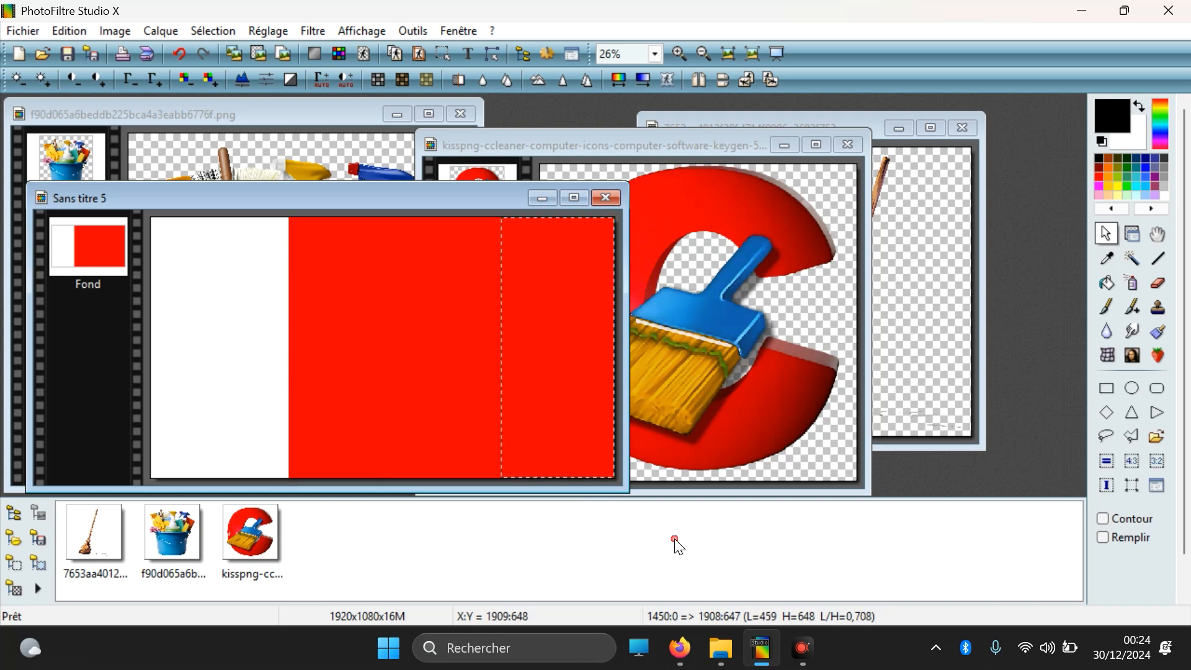
right_click(575, 299)
click(614, 302)
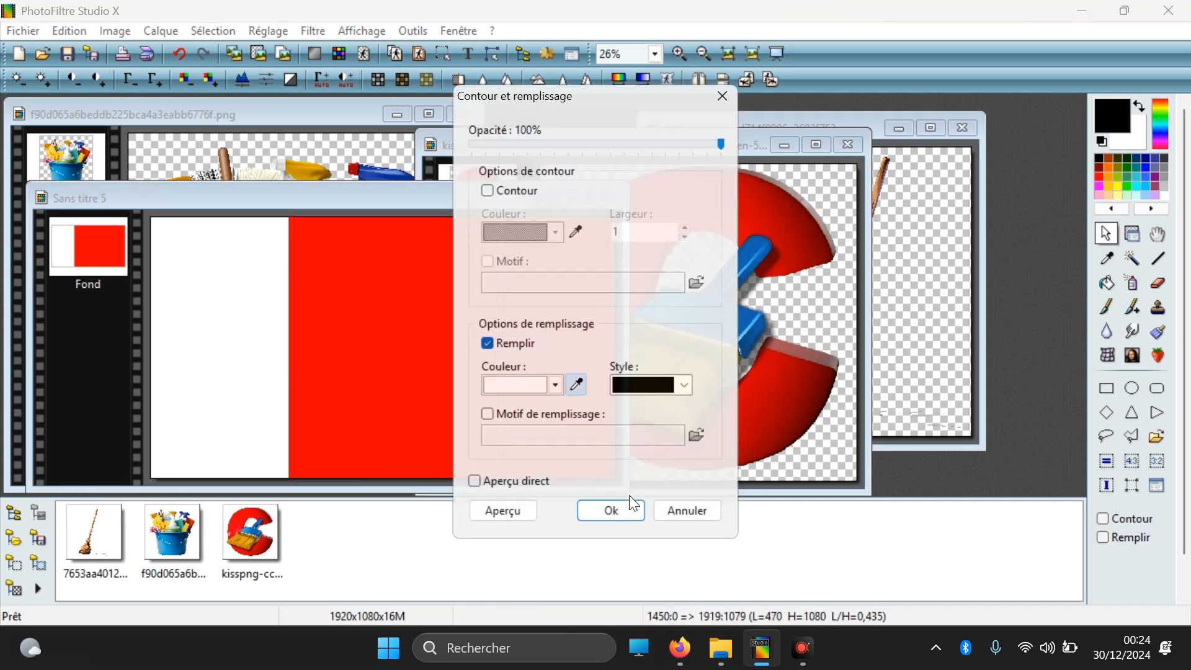
click(611, 510)
drag(552, 355, 852, 323)
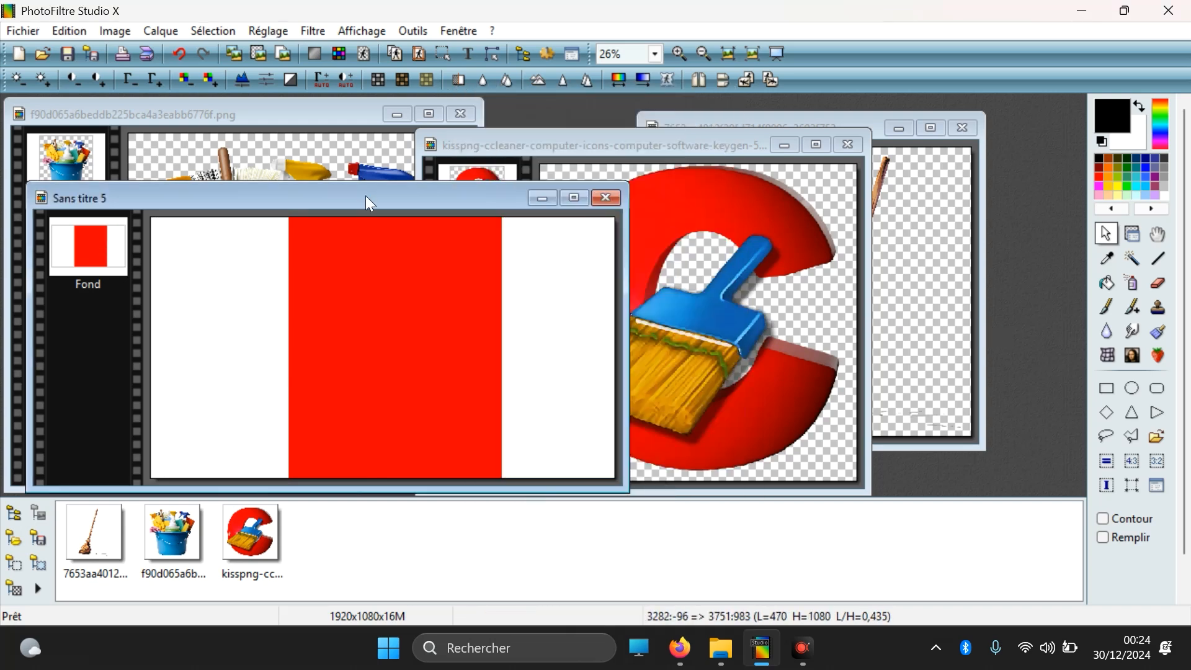
Select almost the entire cleaning bucket picture, about 3110 × 3180 px, and copy it.
click(260, 162)
drag(131, 133, 554, 583)
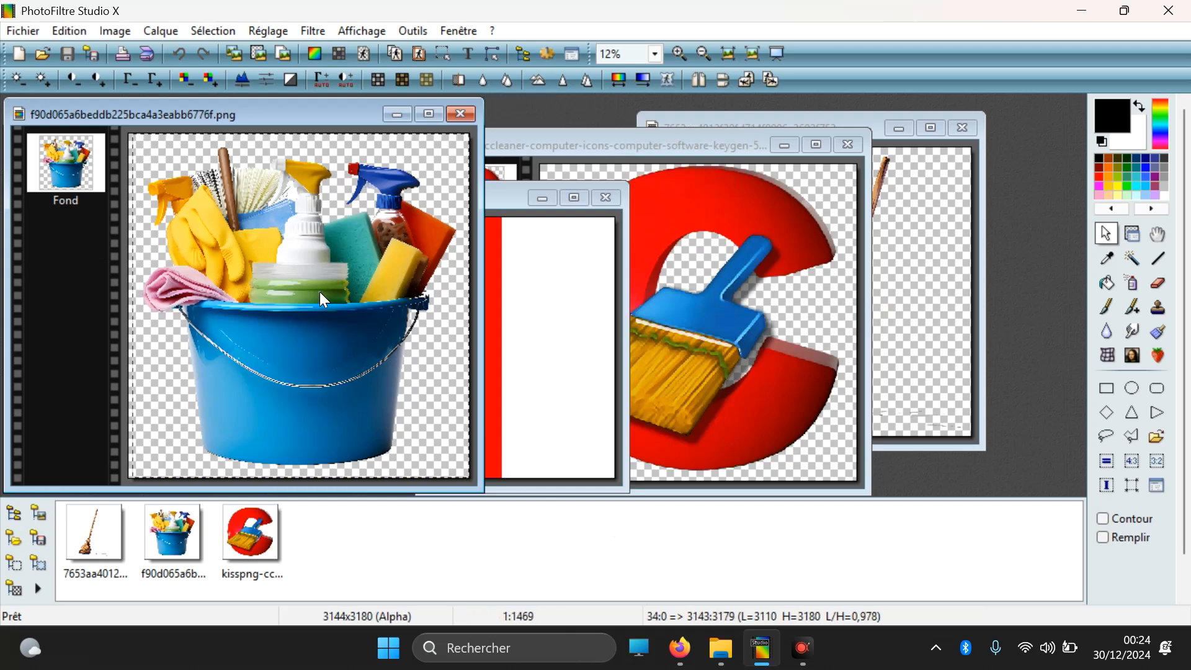
right_click(323, 299)
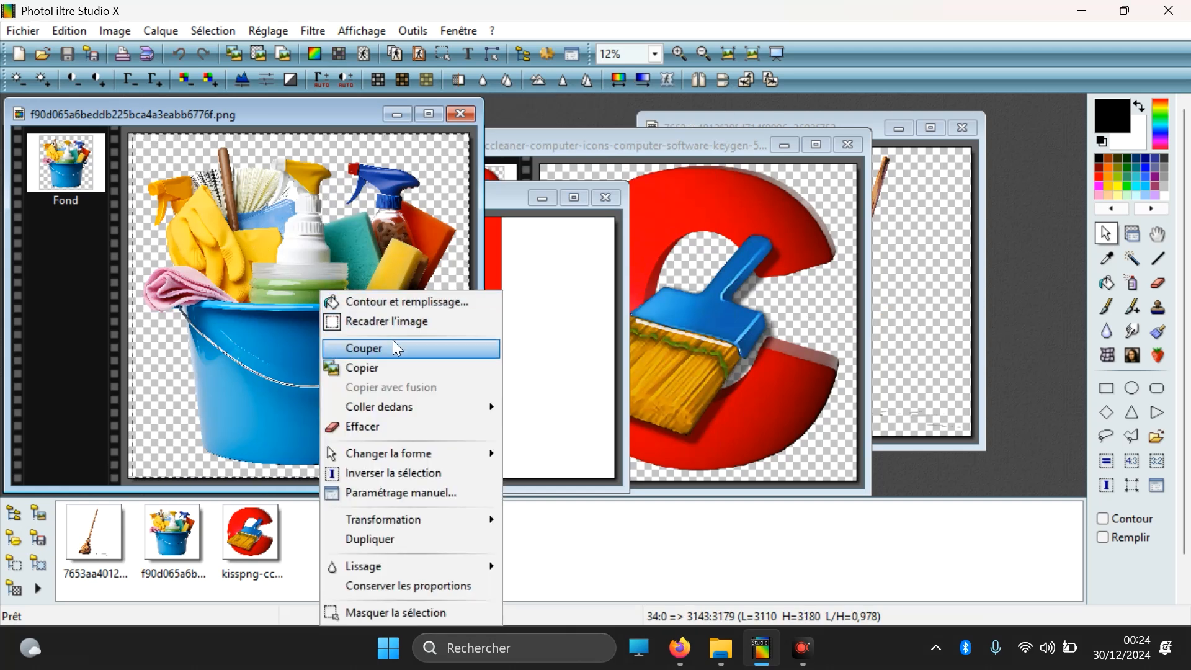
click(360, 369)
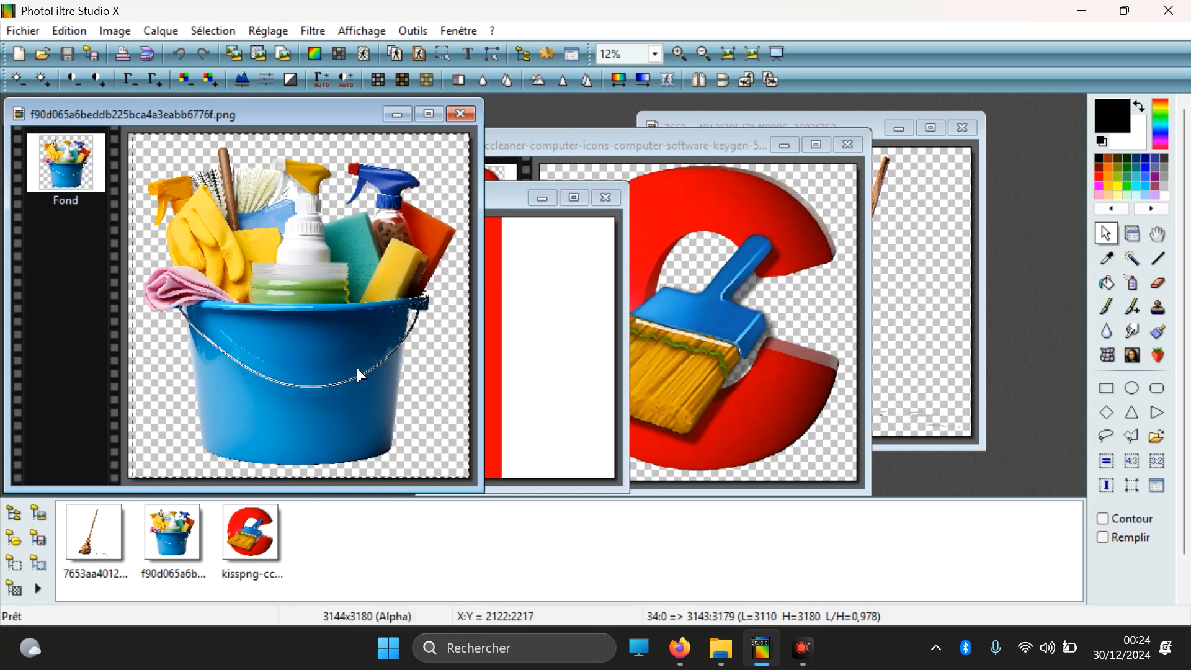
Paste the bucket fitted into an area about 448 × 509 px in the red and white image's lower-right corner, and close the bucket picture.
drag(279, 114, 872, 114)
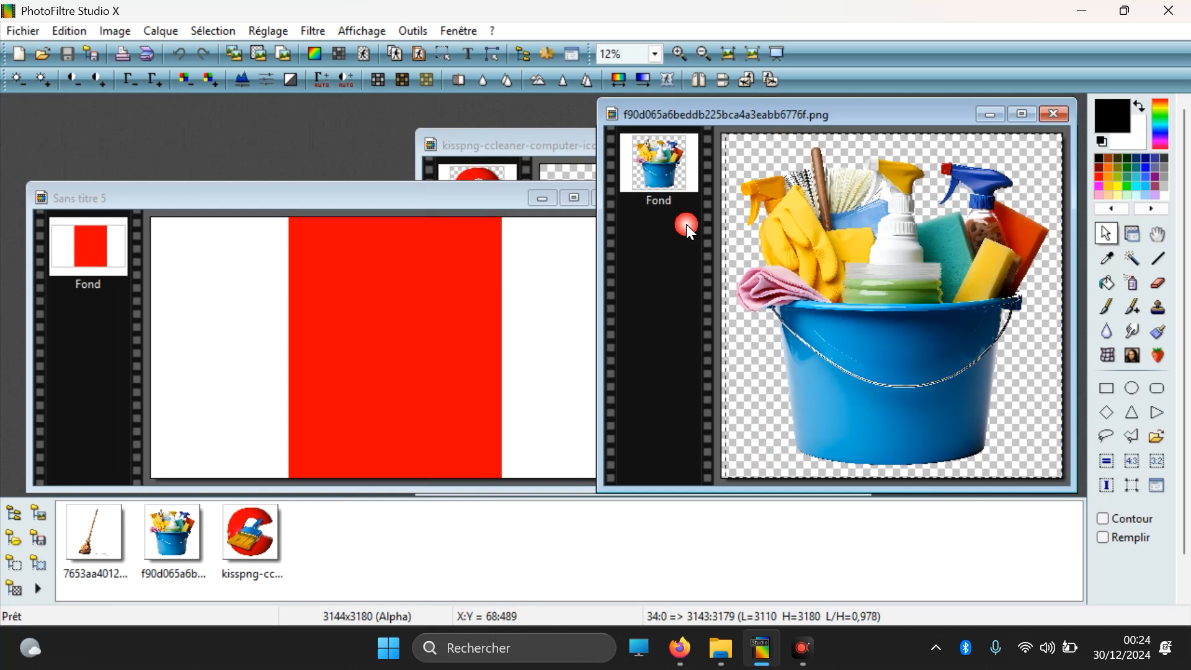
click(534, 416)
drag(505, 354, 613, 476)
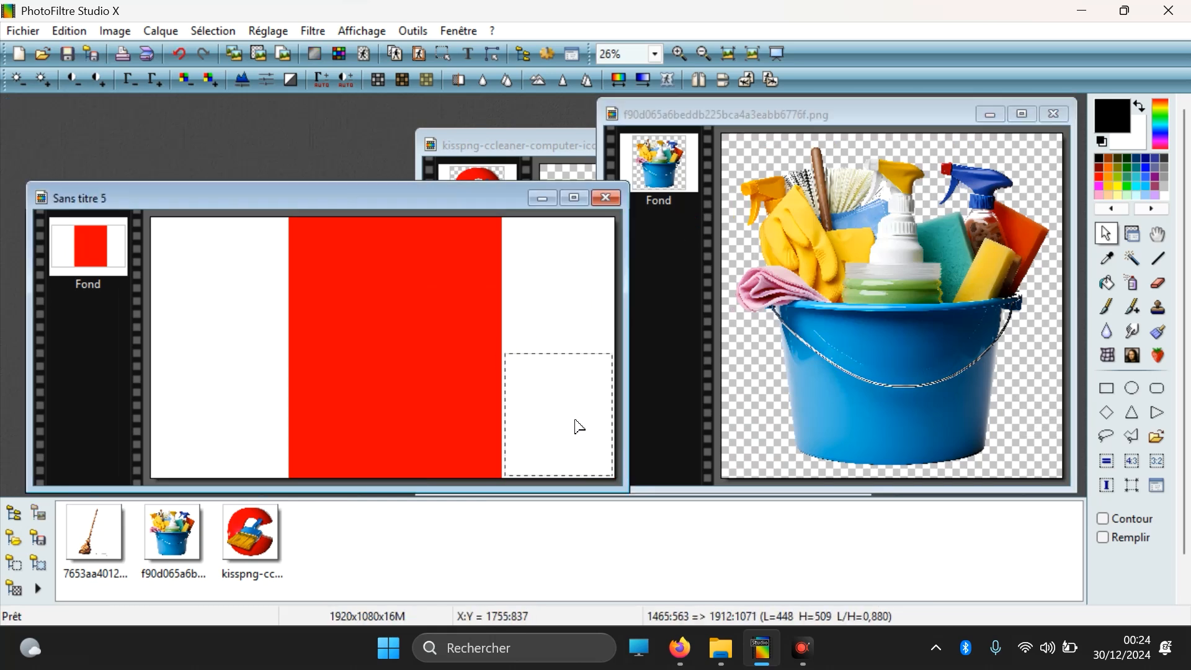
right_click(580, 427)
click(669, 200)
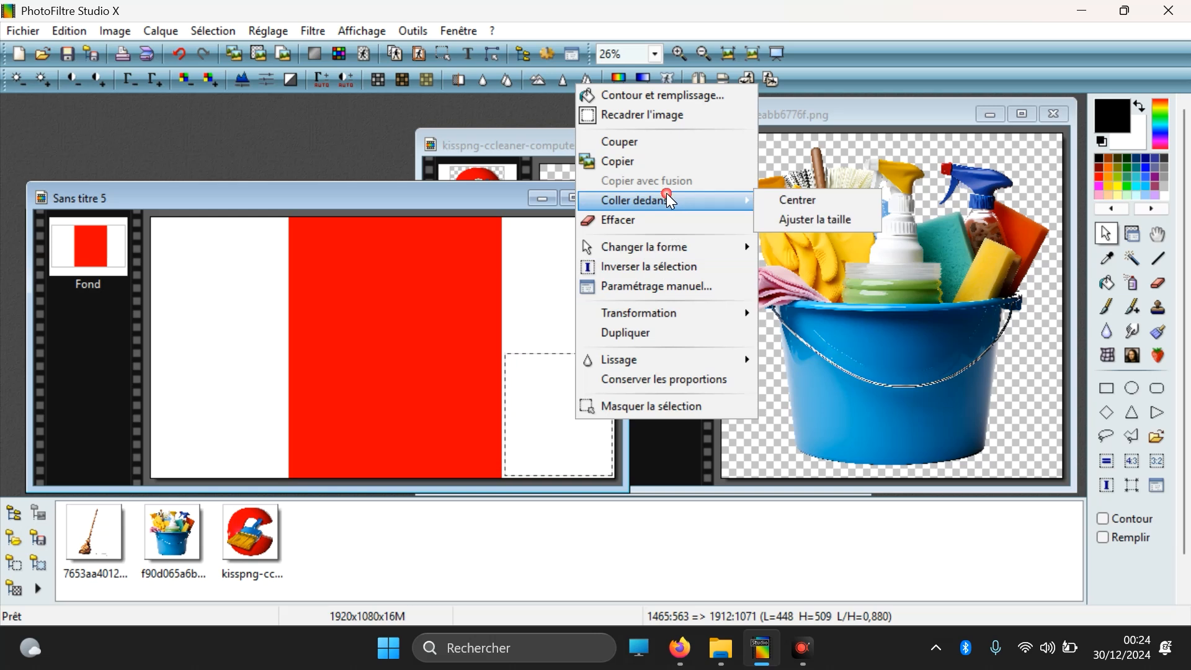
click(810, 221)
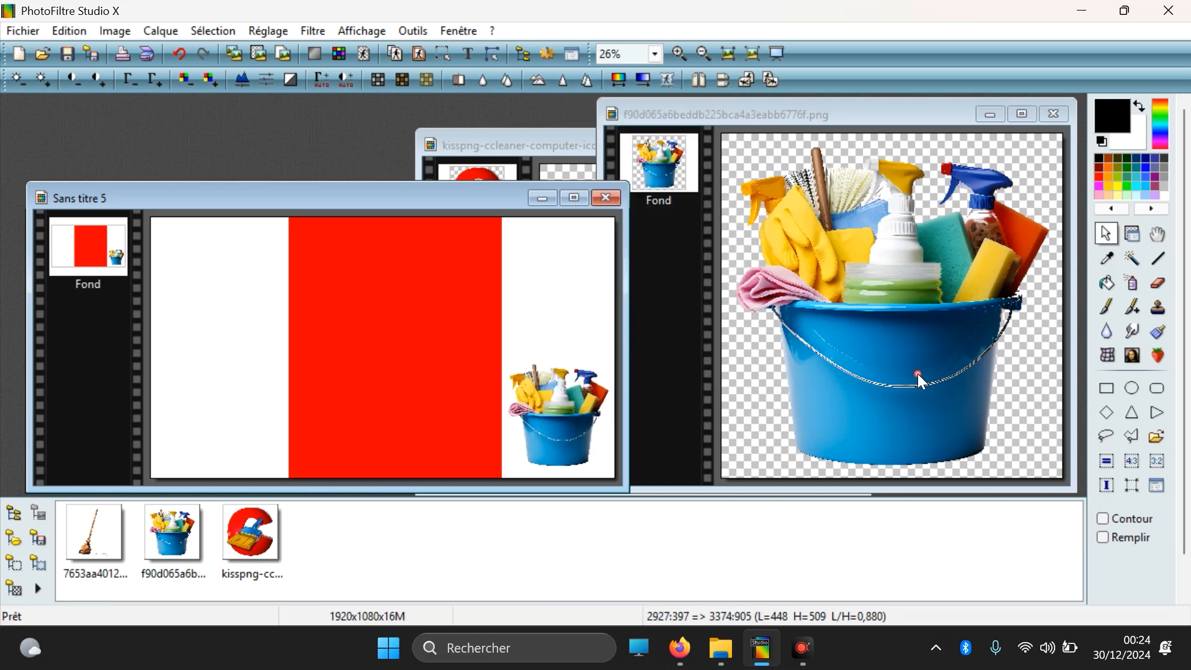
click(1054, 114)
Select the whole CCleaner logo picture and copy it.
click(738, 321)
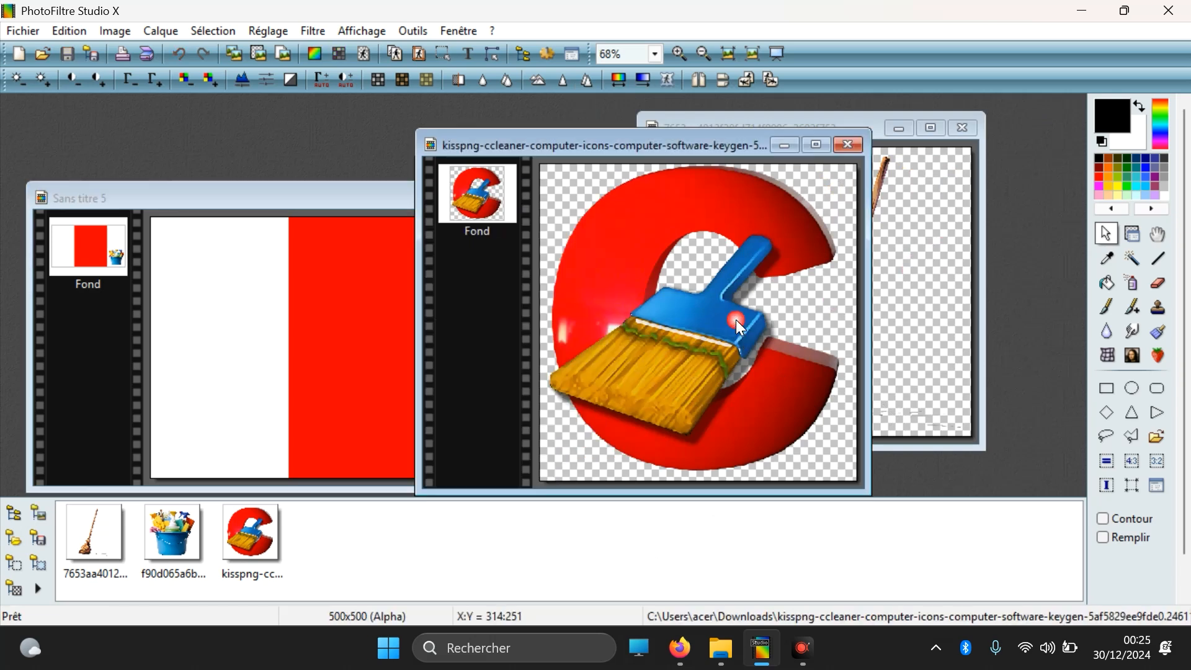
key(ctrl+a)
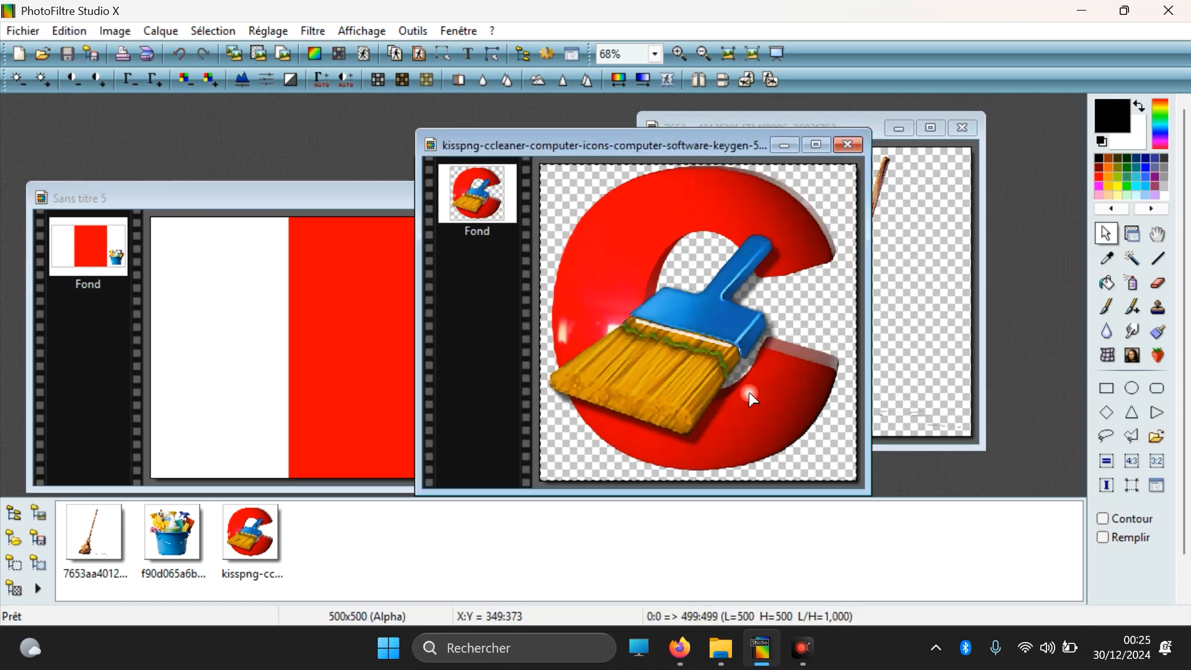
right_click(648, 301)
click(675, 370)
Paste the logo fitted into an area about 455 × 494 px in the upper-right corner of the red and white image.
click(321, 414)
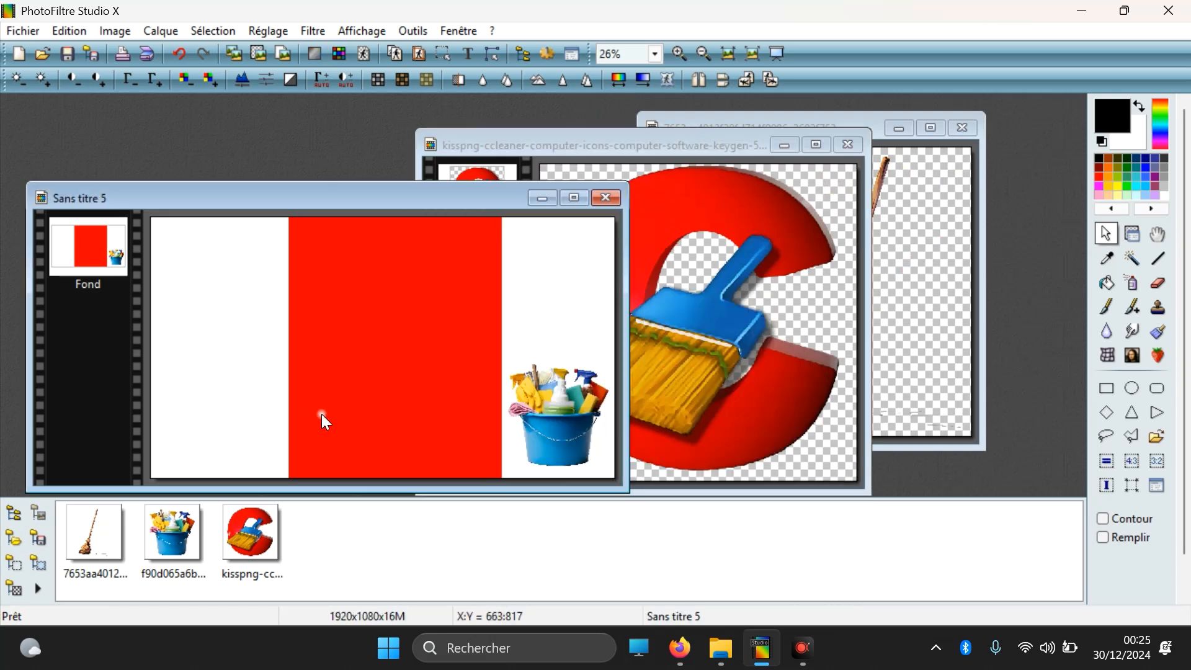
drag(505, 217, 614, 338)
right_click(587, 292)
mouse_move(686, 407)
click(824, 426)
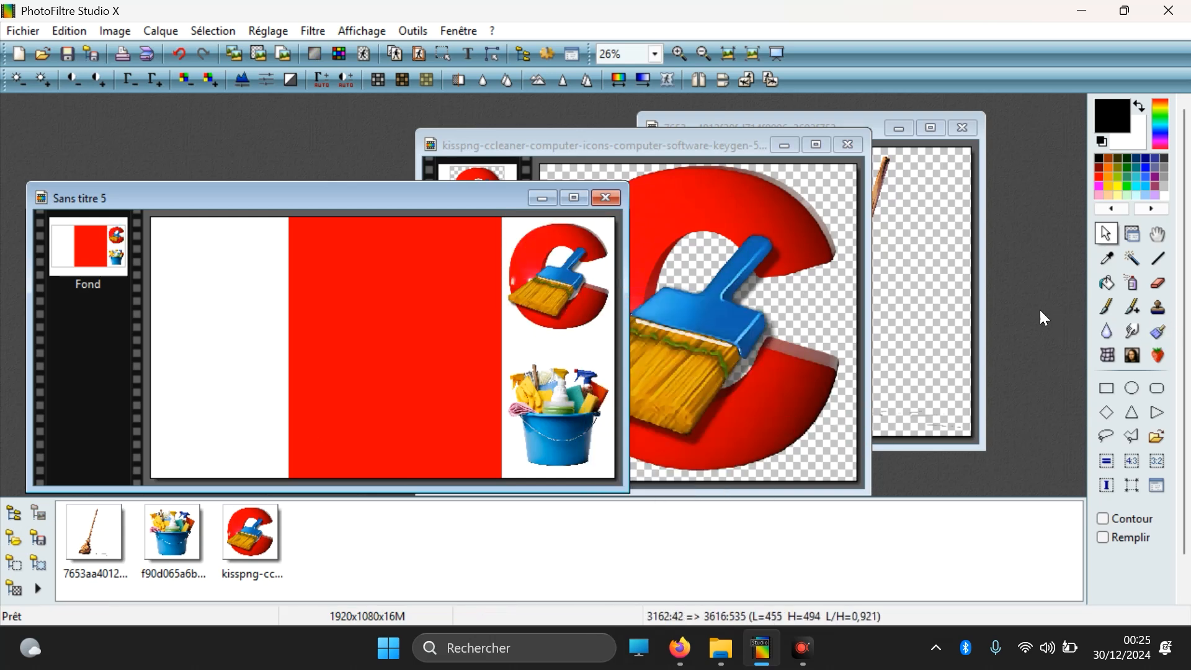
Select almost the entire broom picture, about 2839 × 3940 px, and copy it.
click(924, 273)
drag(765, 153, 1058, 521)
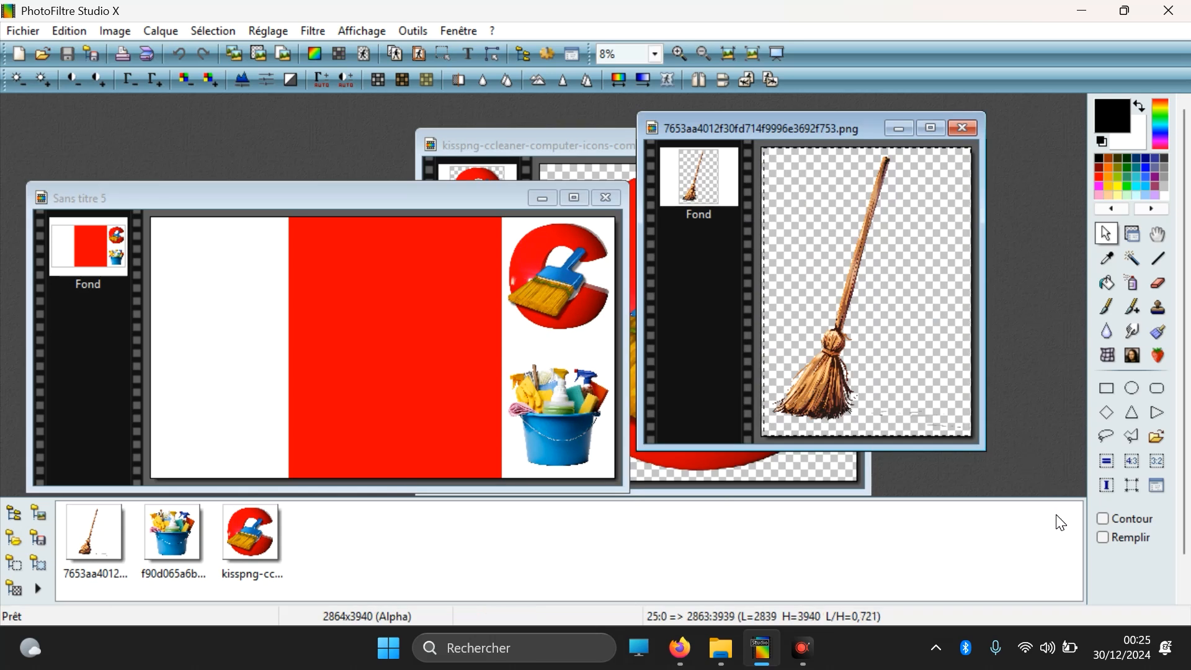
right_click(833, 289)
click(868, 358)
Paste the broom fitted into the left white strip, about 563 × 1080 px, and close the broom and logo pictures.
drag(153, 220, 286, 478)
right_click(231, 369)
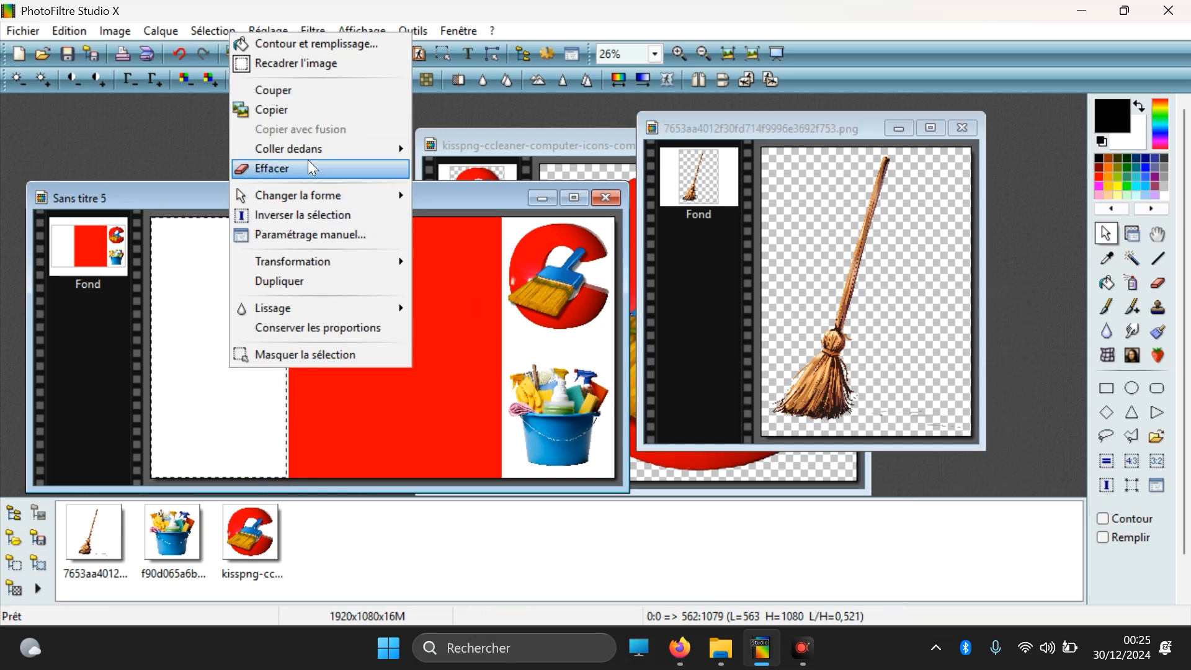
mouse_move(407, 150)
click(459, 168)
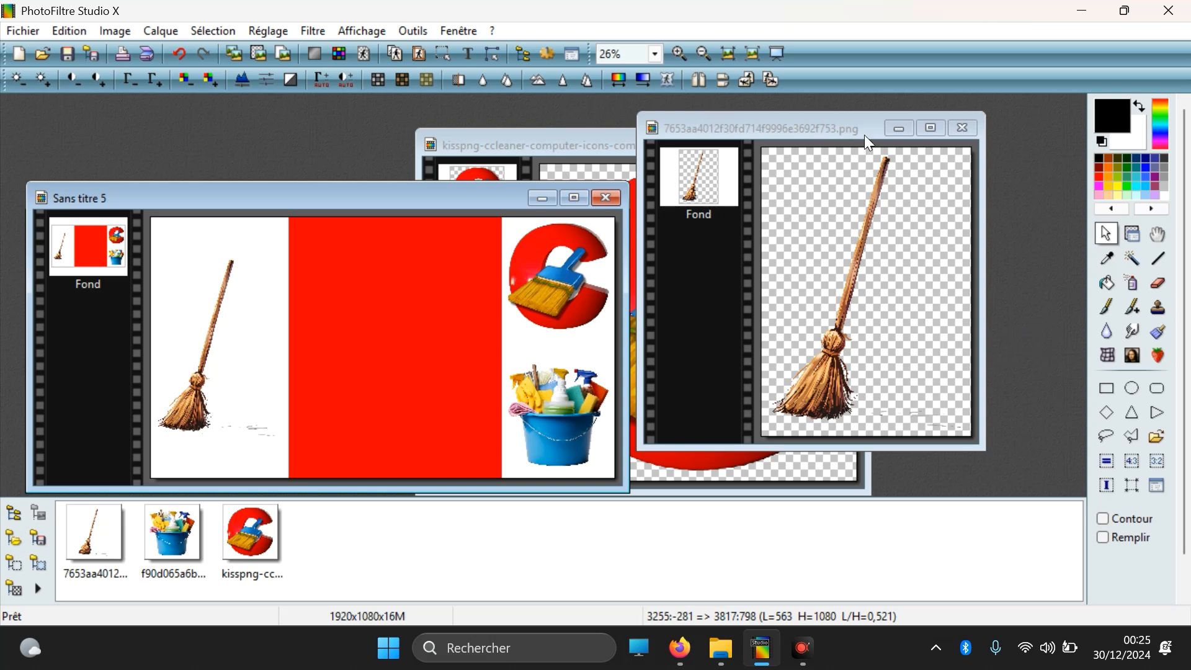
click(962, 129)
click(850, 147)
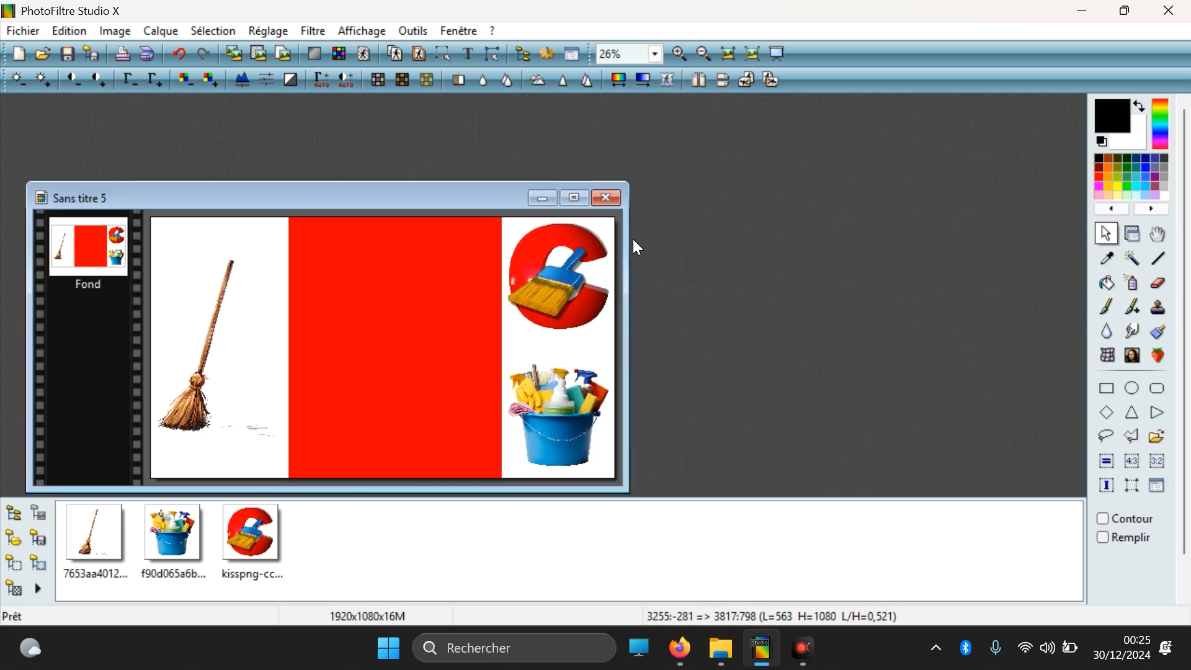
Start a new text on the thumbnail and set its font to Comic Sans MS.
click(470, 55)
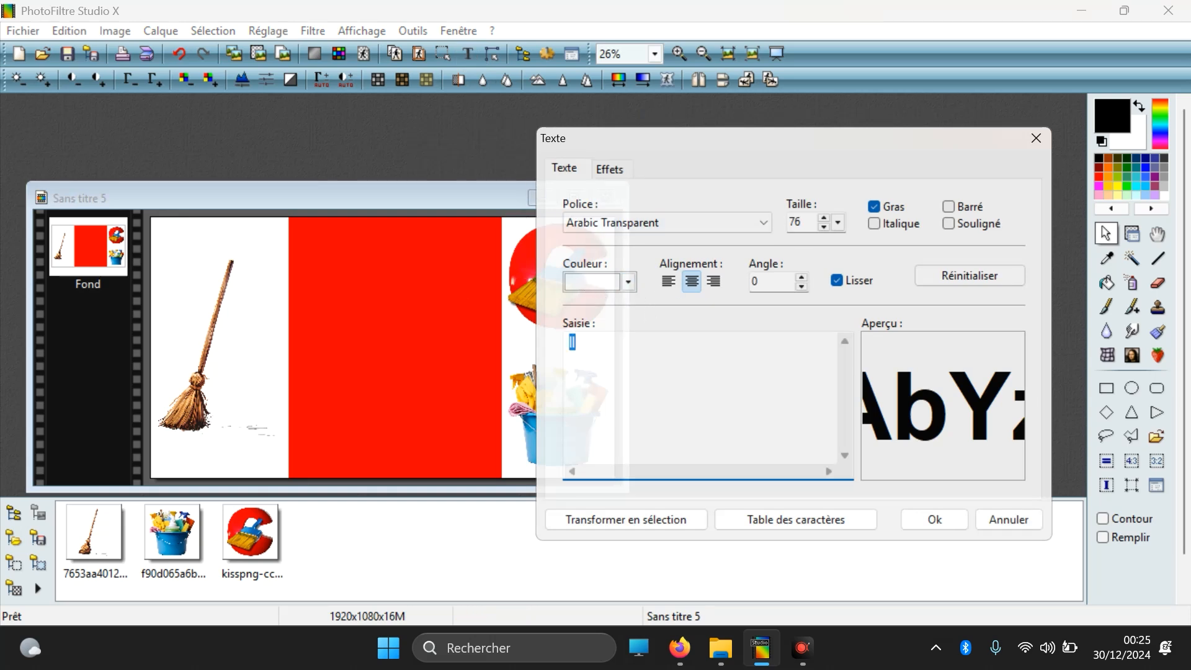
click(611, 219)
scroll(645, 360, down, 9)
scroll(651, 366, down, 18)
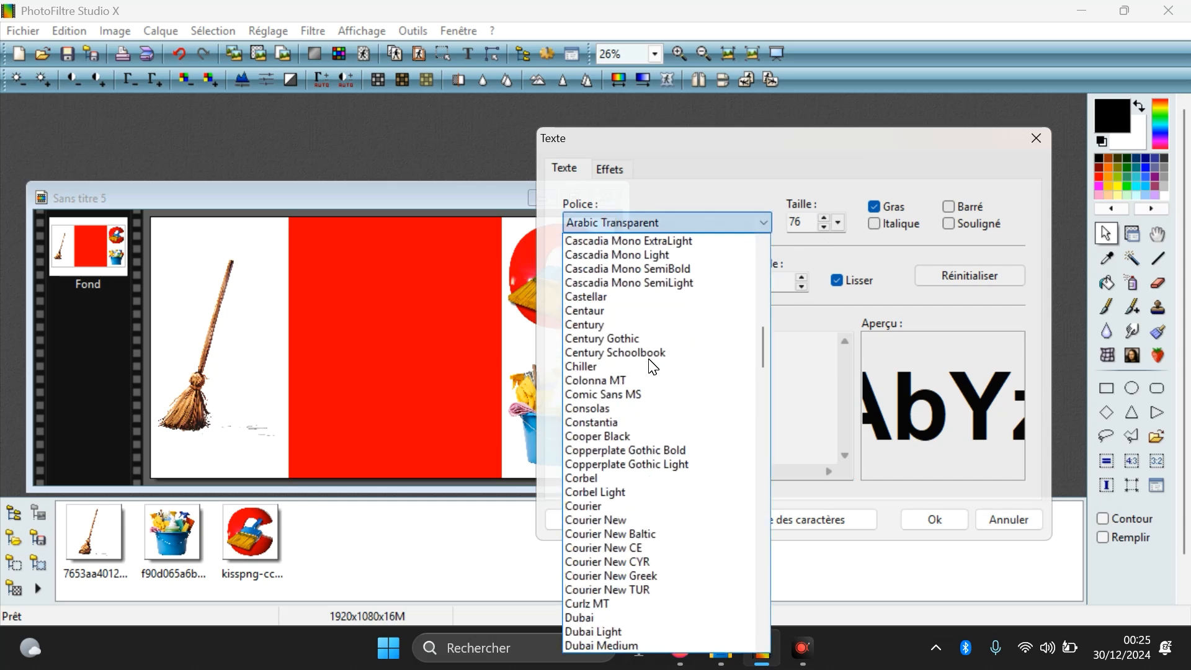
scroll(653, 371, up, 8)
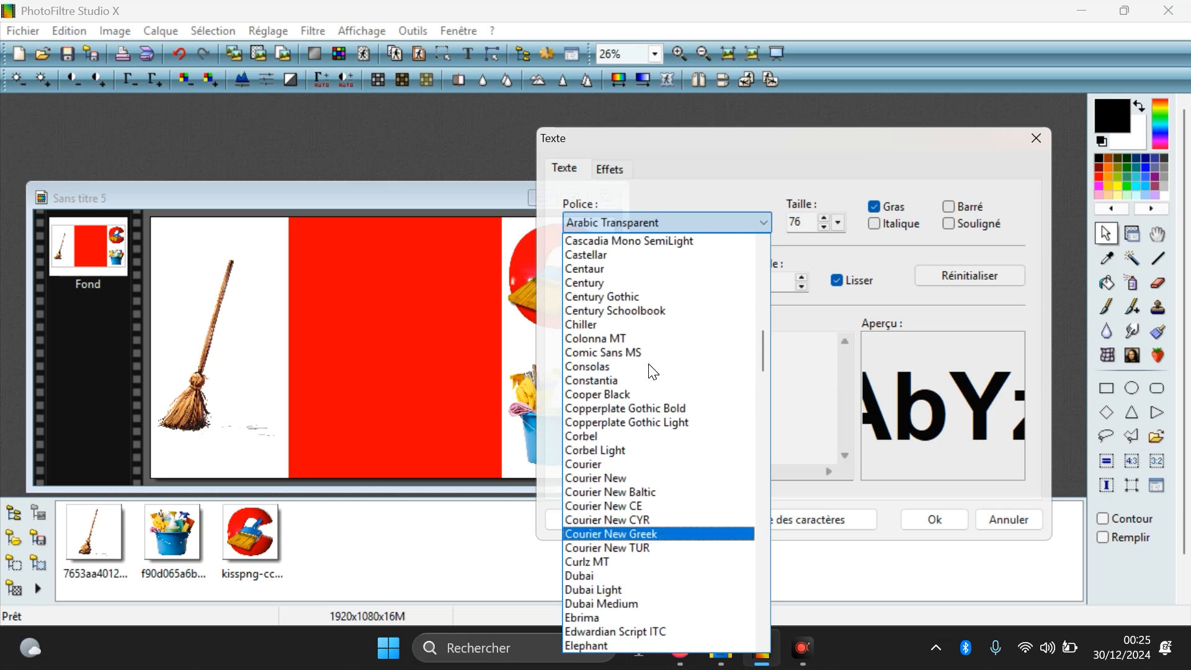
scroll(624, 379, up, 1)
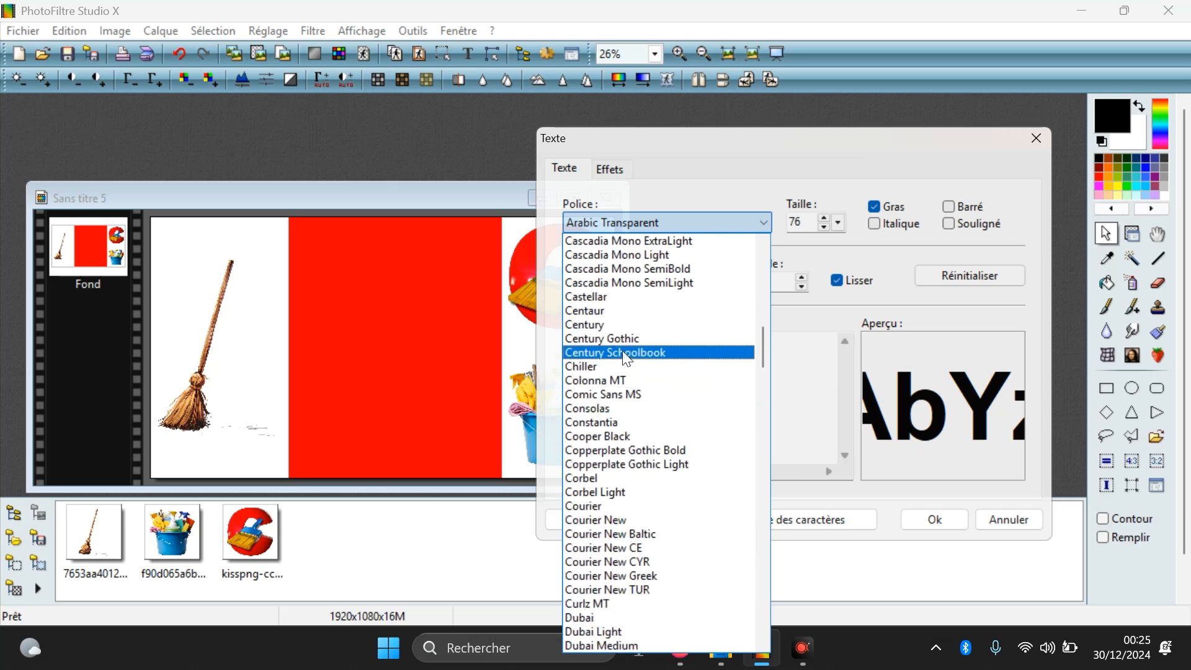
click(608, 397)
click(707, 378)
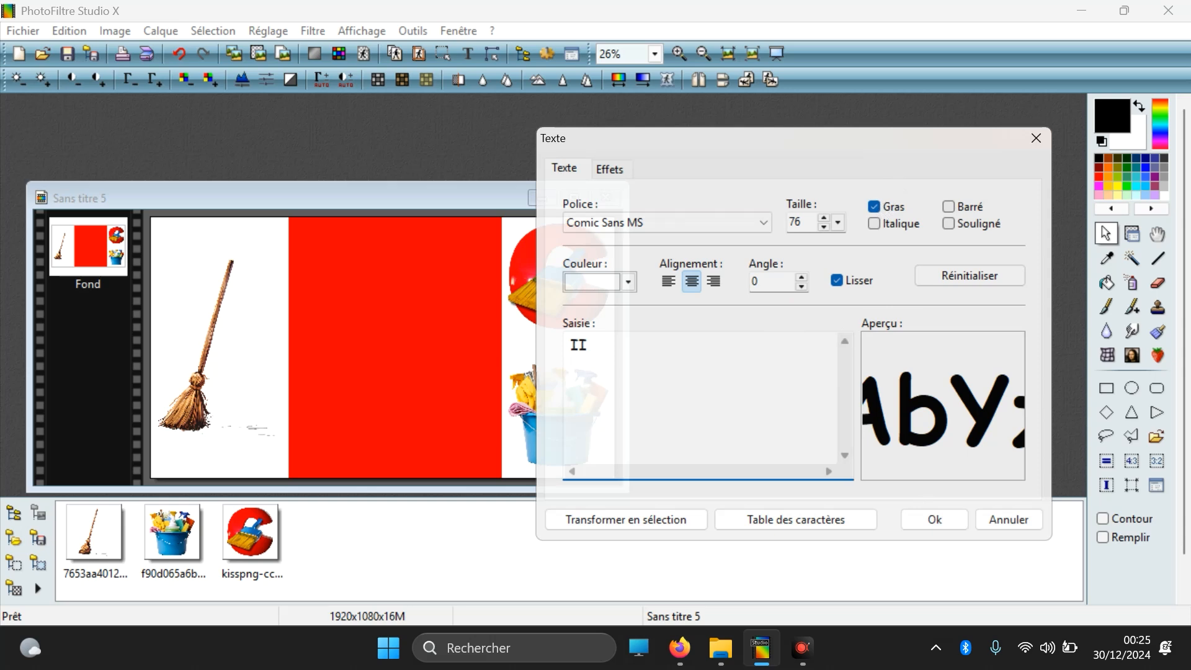
Enter the text CCLEANER / LE MEILLEUR / LOGICIEL DE / NETTOYAGE / PC on five lines and insert it.
text(ccLE)
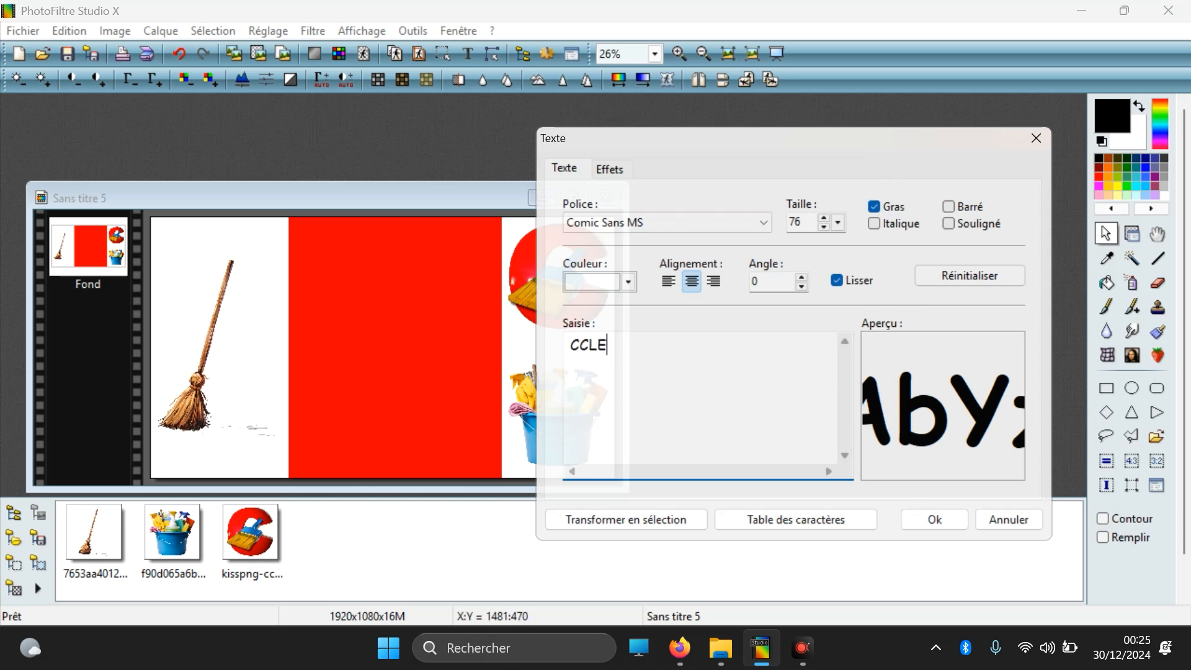
text(ANER)
key(Return)
text(LE MEILLEUR)
key(Return)
text(LOGICIEL)
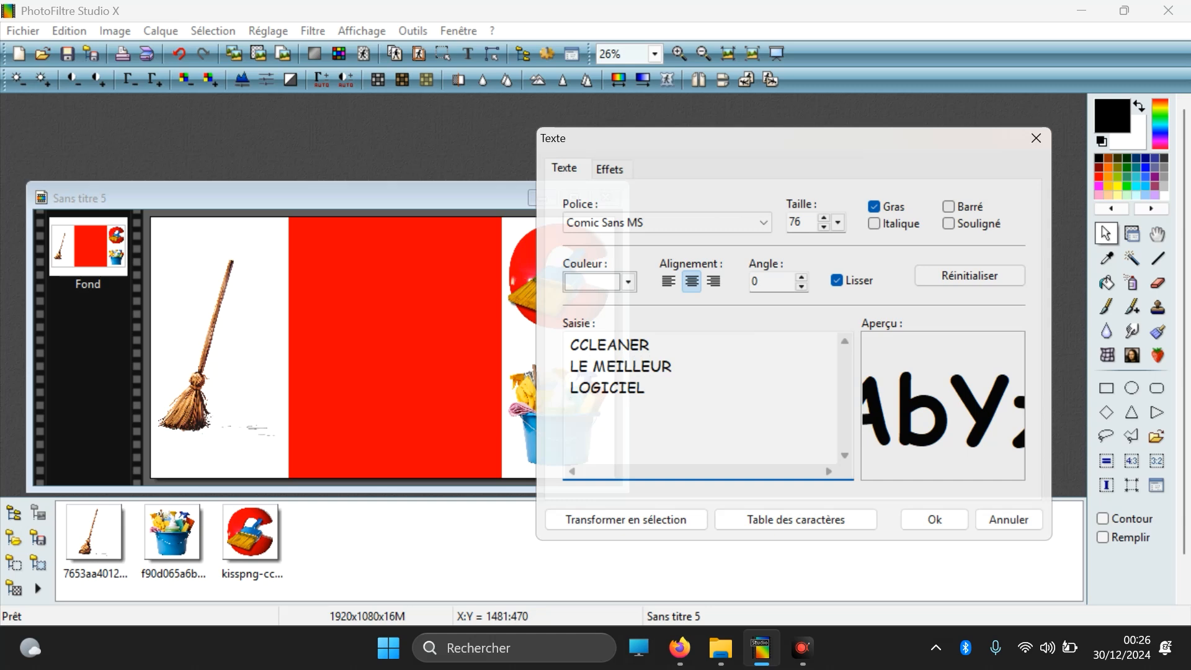
text( DE)
key(Return)
text(NETTOYAGE)
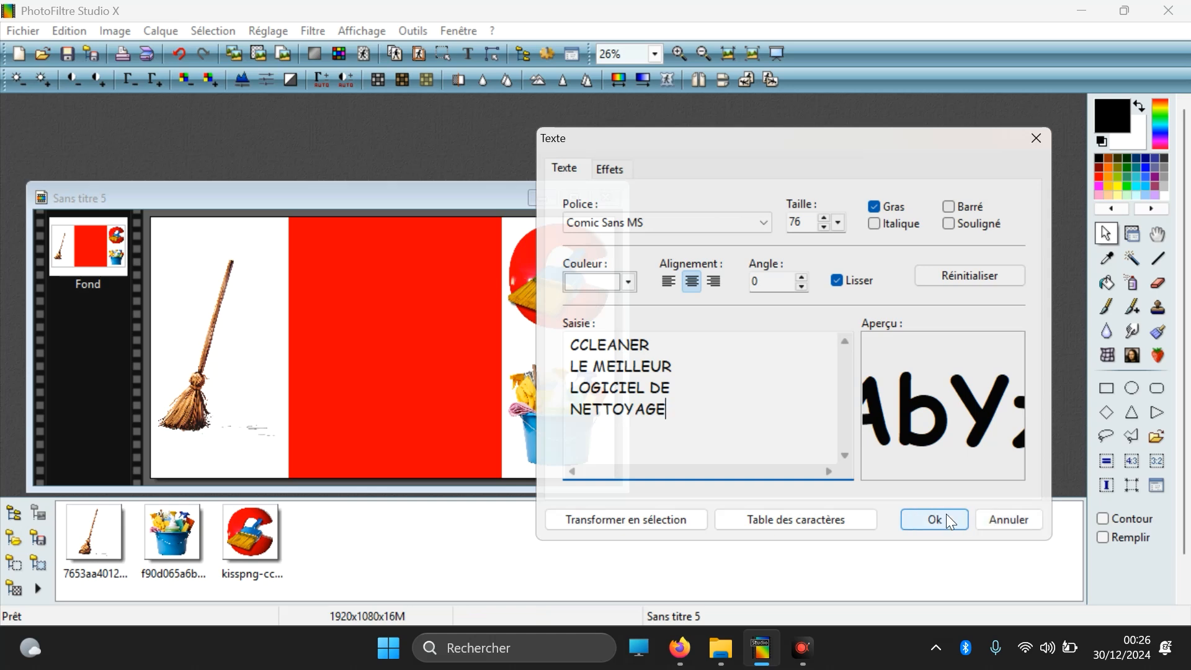
key(Return)
text(PC)
click(923, 518)
Move the text onto the central red strip of the thumbnail.
drag(541, 293, 370, 342)
double_click(366, 335)
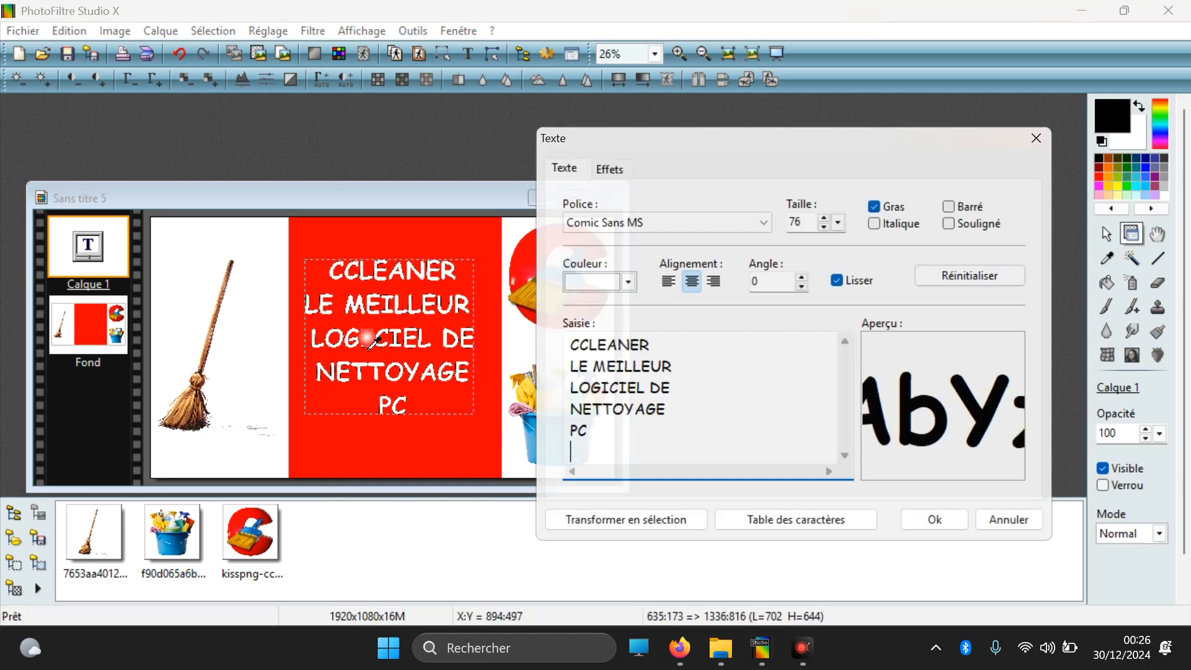
click(923, 526)
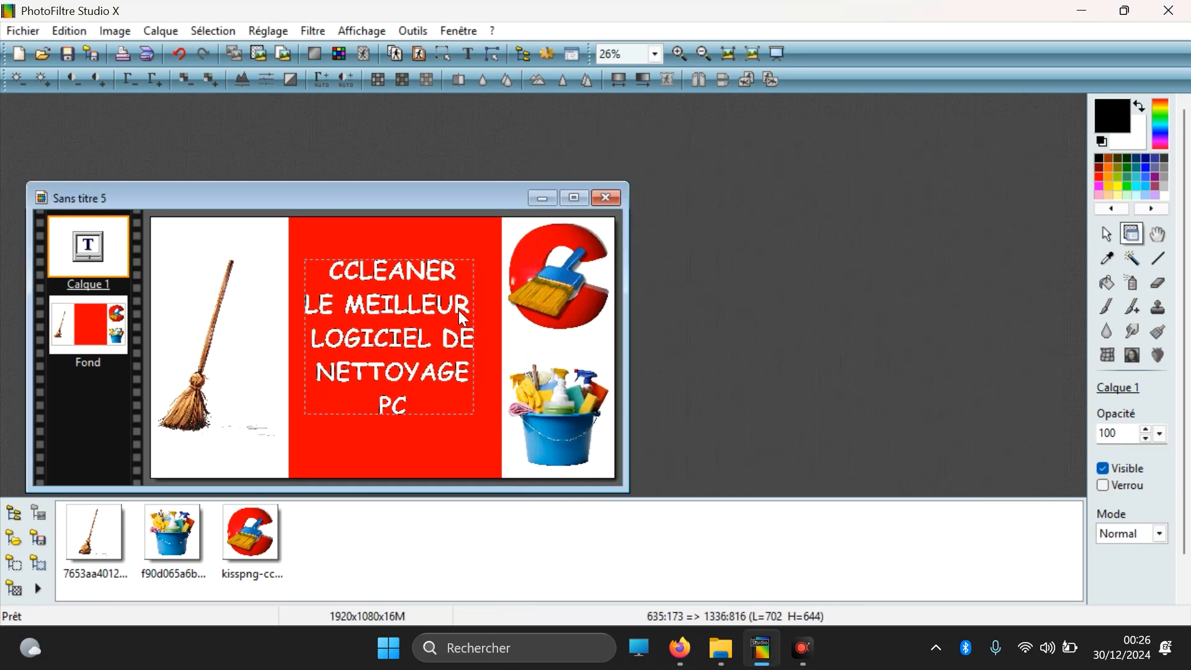
Insert a blank line between each of the text's five lines, and move the text up to the image's upper edge.
double_click(437, 307)
click(650, 345)
key(Return)
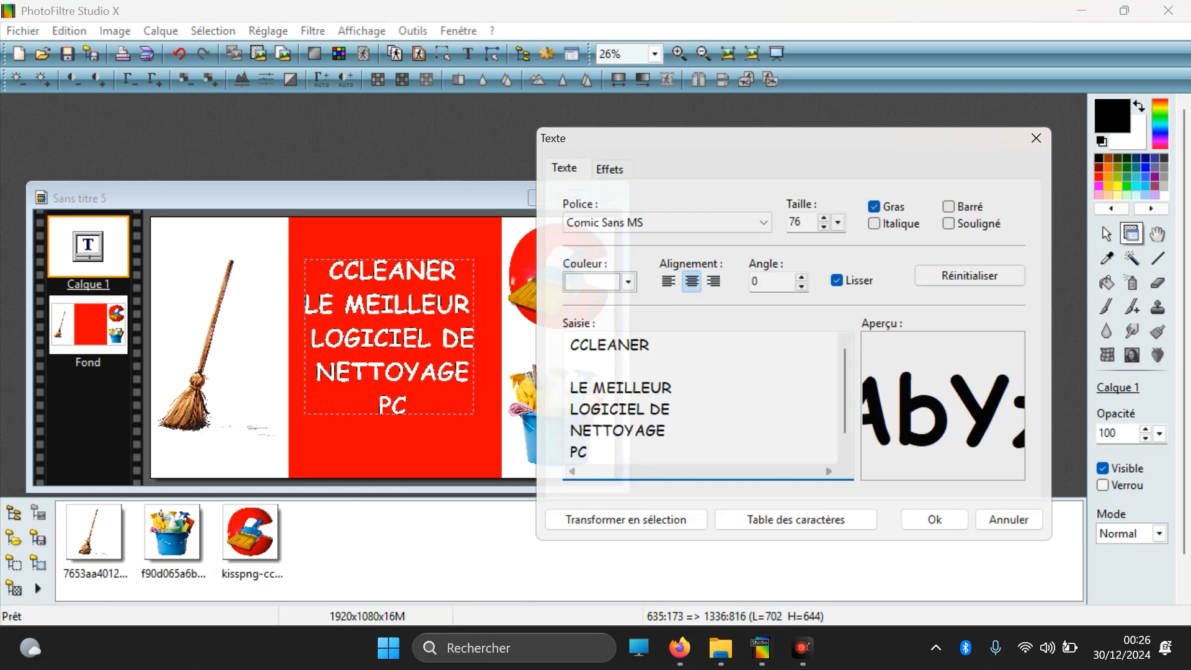
key(Return)
click(678, 428)
key(Return)
click(666, 409)
key(Return)
click(907, 523)
drag(422, 335, 419, 310)
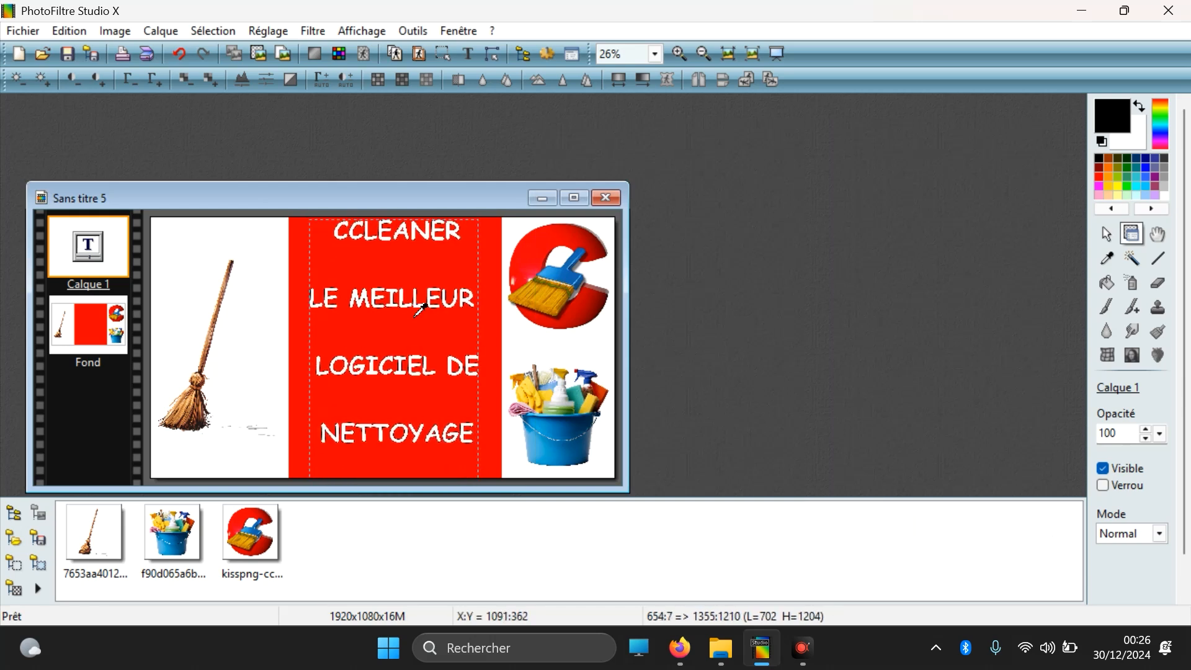
Set the text's font size to 70.
double_click(418, 308)
click(823, 226)
click(823, 227)
click(823, 226)
click(823, 226)
click(823, 226)
click(823, 226)
click(940, 518)
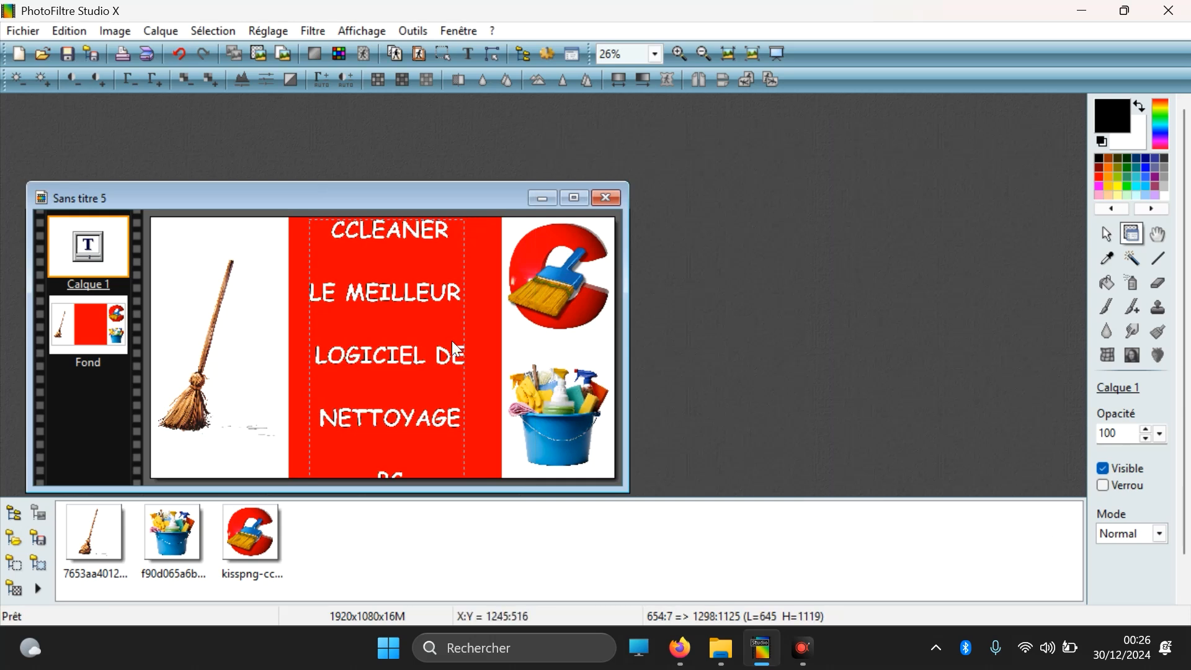
Set the text's font size to 63, centre the text on the red strip and deselect its layer.
double_click(441, 298)
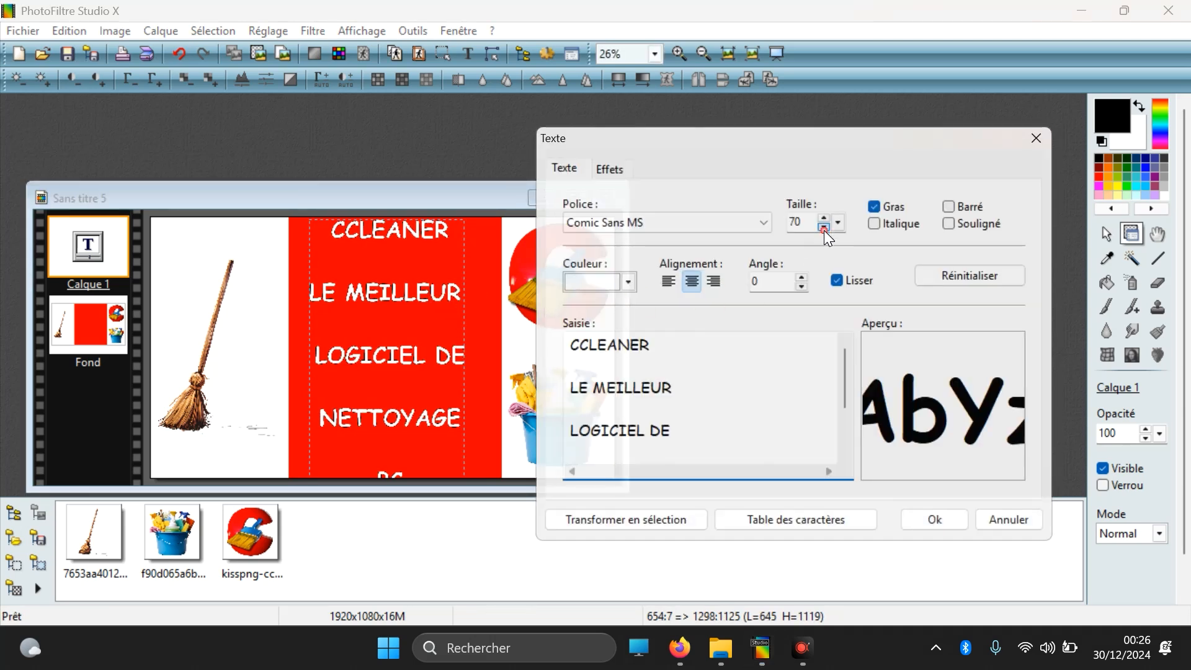
click(824, 228)
click(823, 228)
click(824, 228)
click(824, 227)
click(823, 228)
click(824, 228)
click(823, 227)
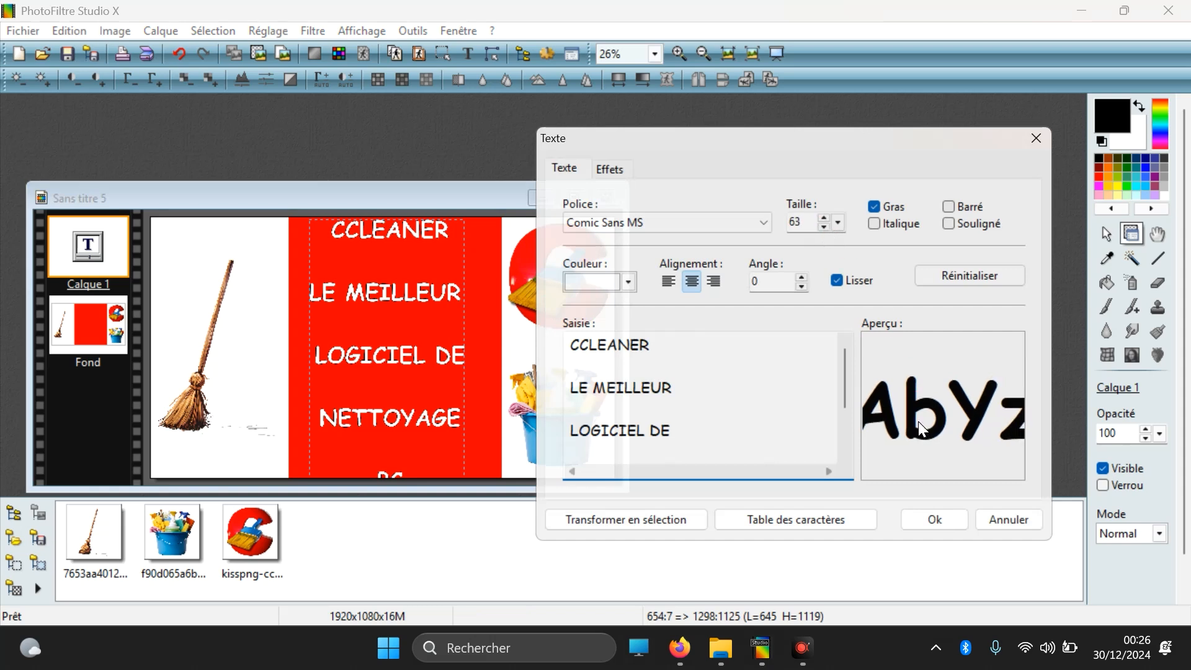
click(936, 518)
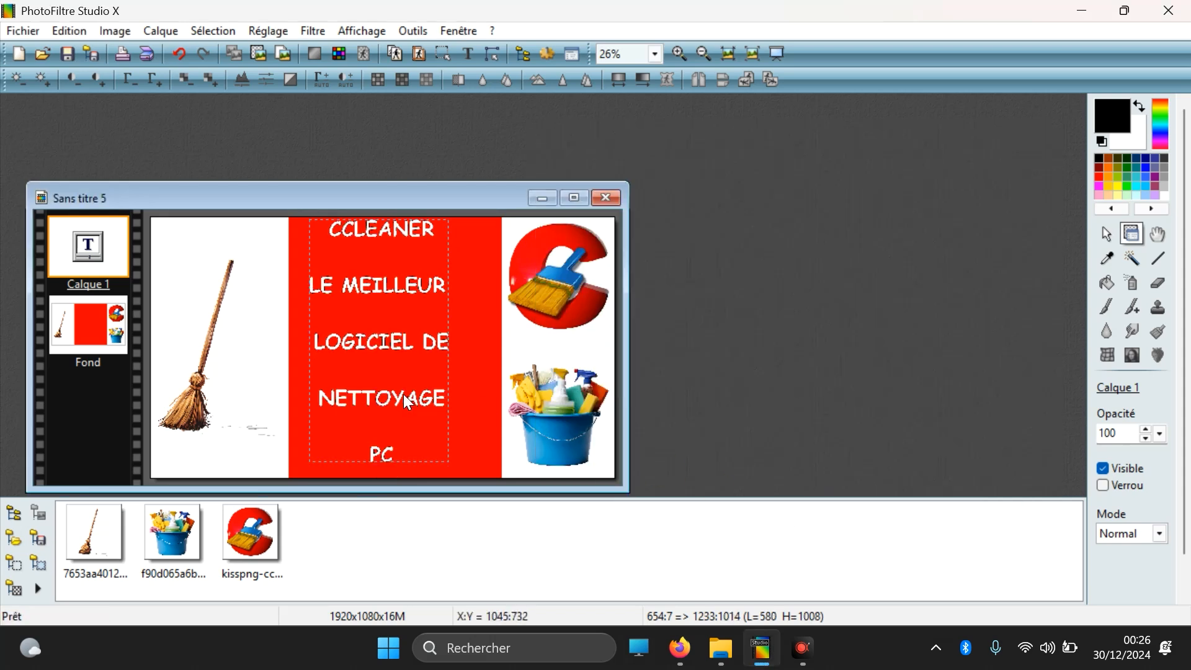
drag(401, 393, 411, 398)
click(494, 475)
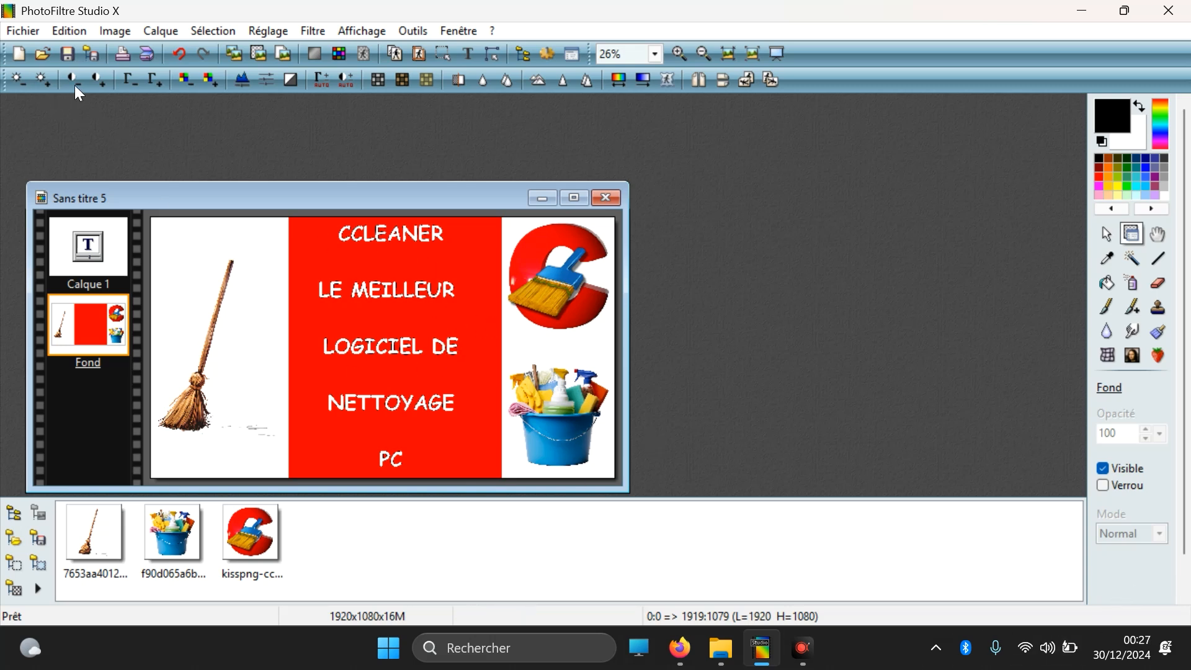
Save the thumbnail as the JPEG Sans titre 5.jpg in Images despite the loss of layers, with compression 90 and standard format.
click(9, 33)
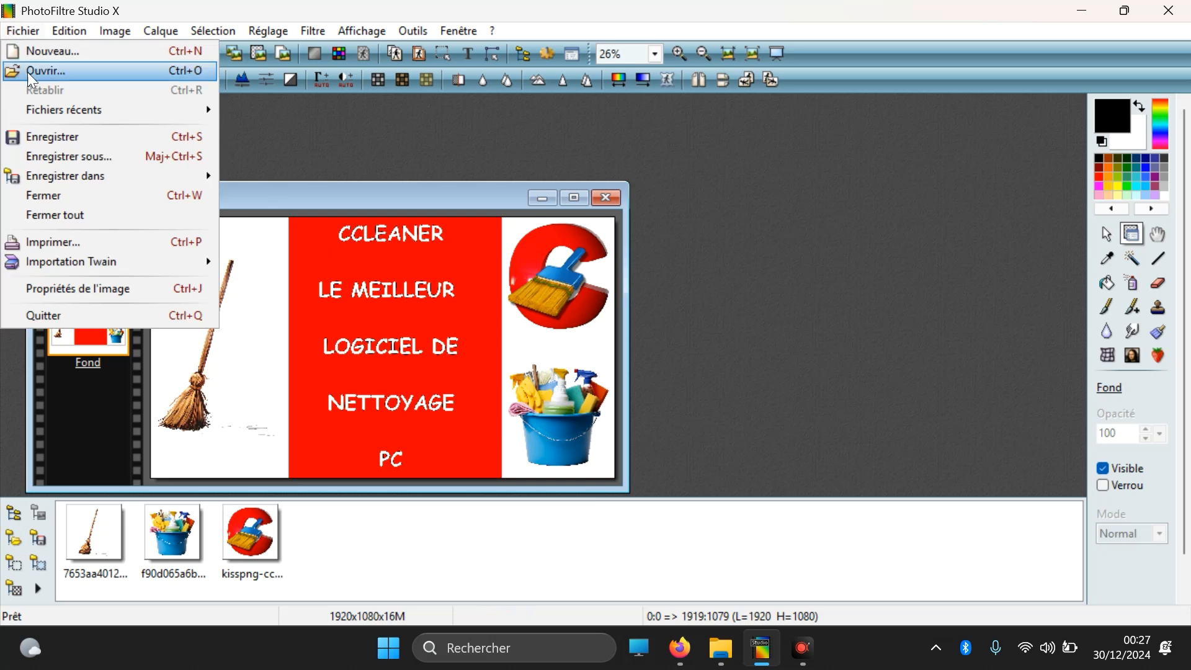
click(51, 158)
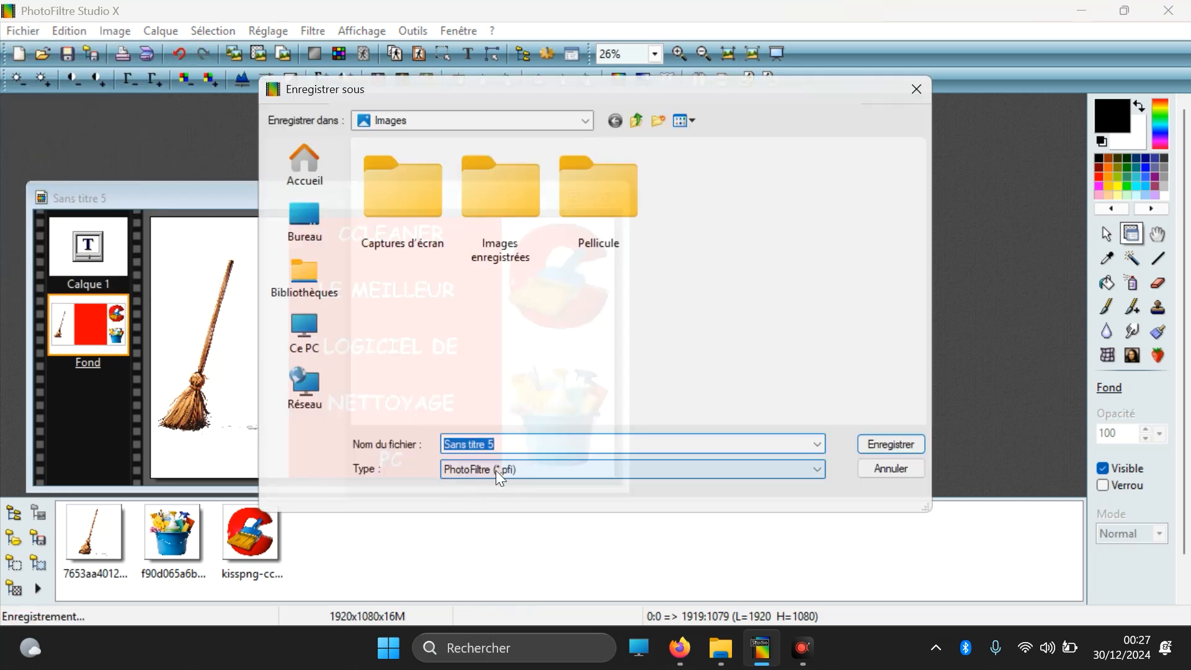
click(512, 471)
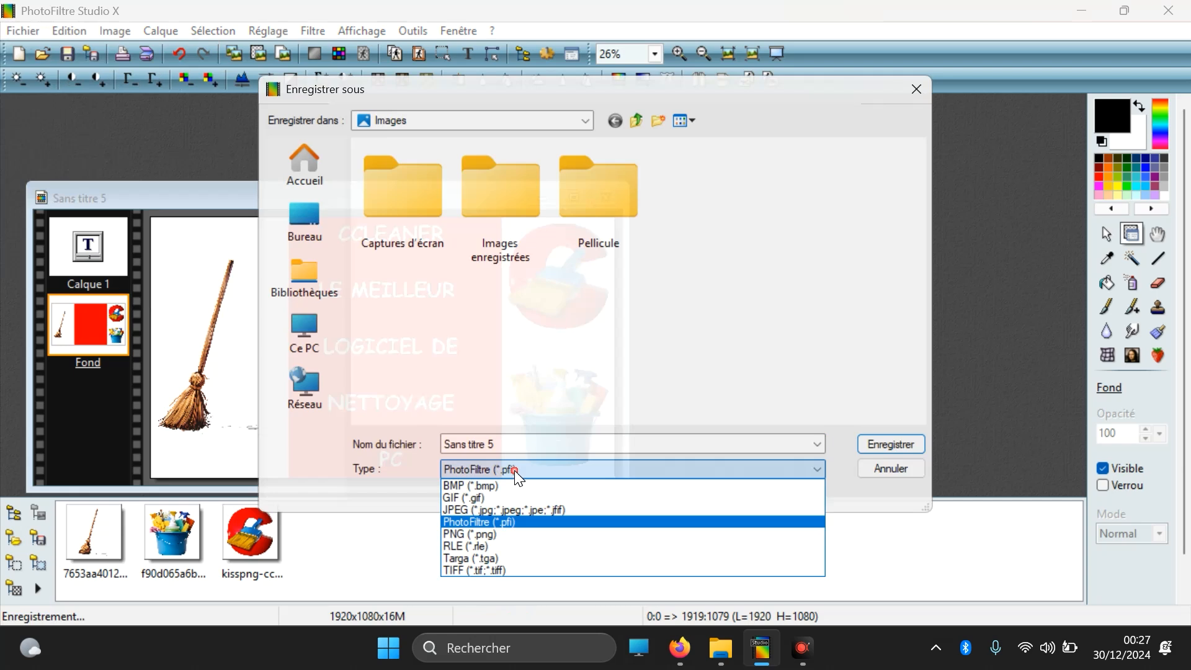
click(506, 510)
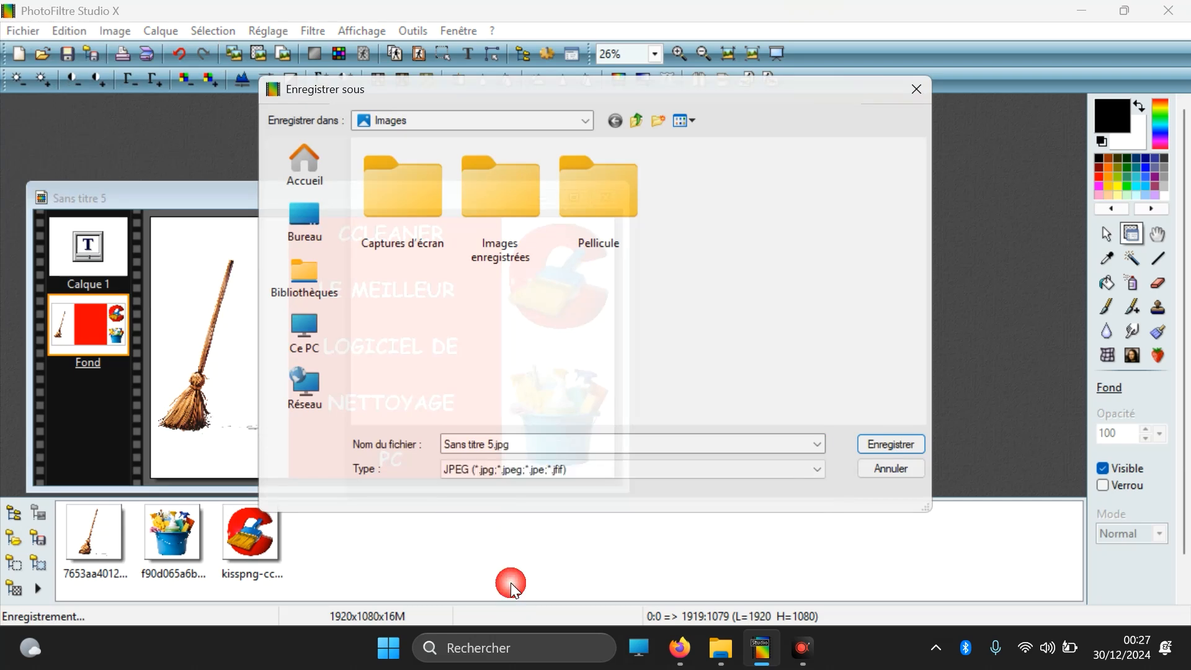
click(901, 444)
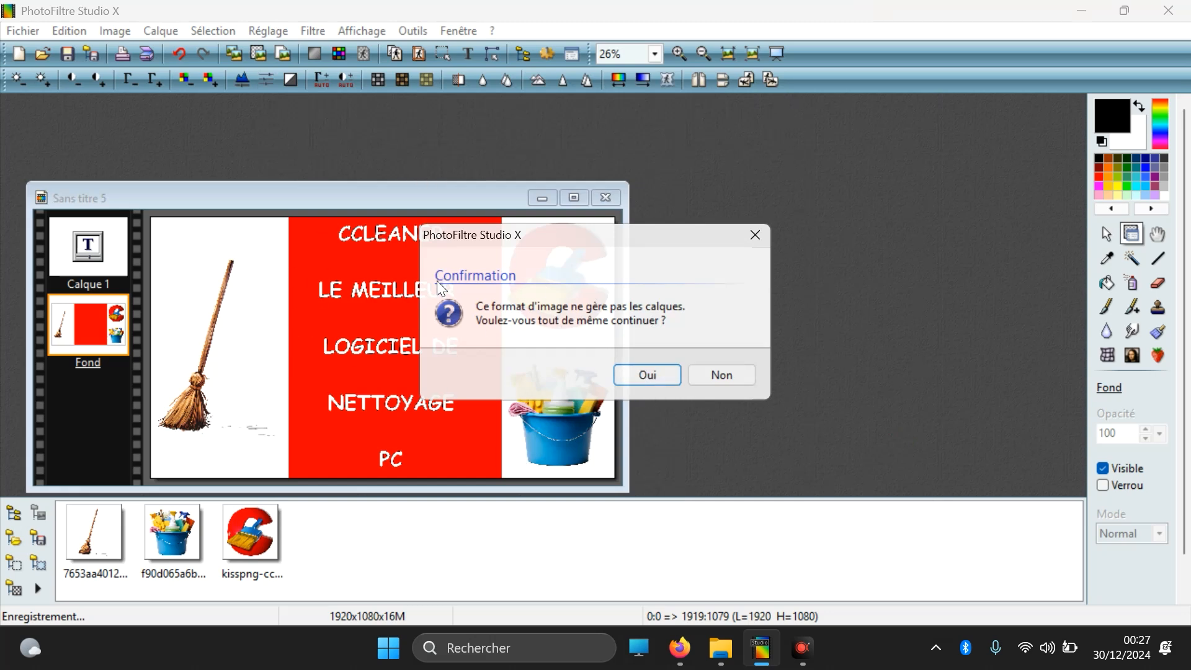
click(657, 380)
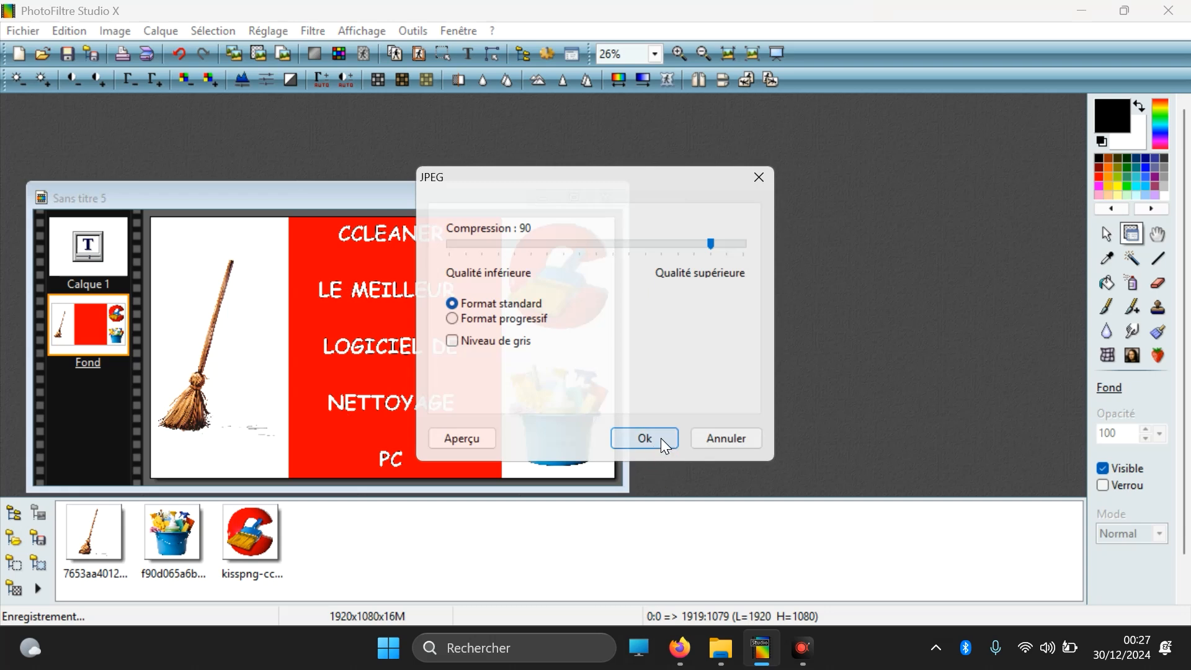
click(661, 438)
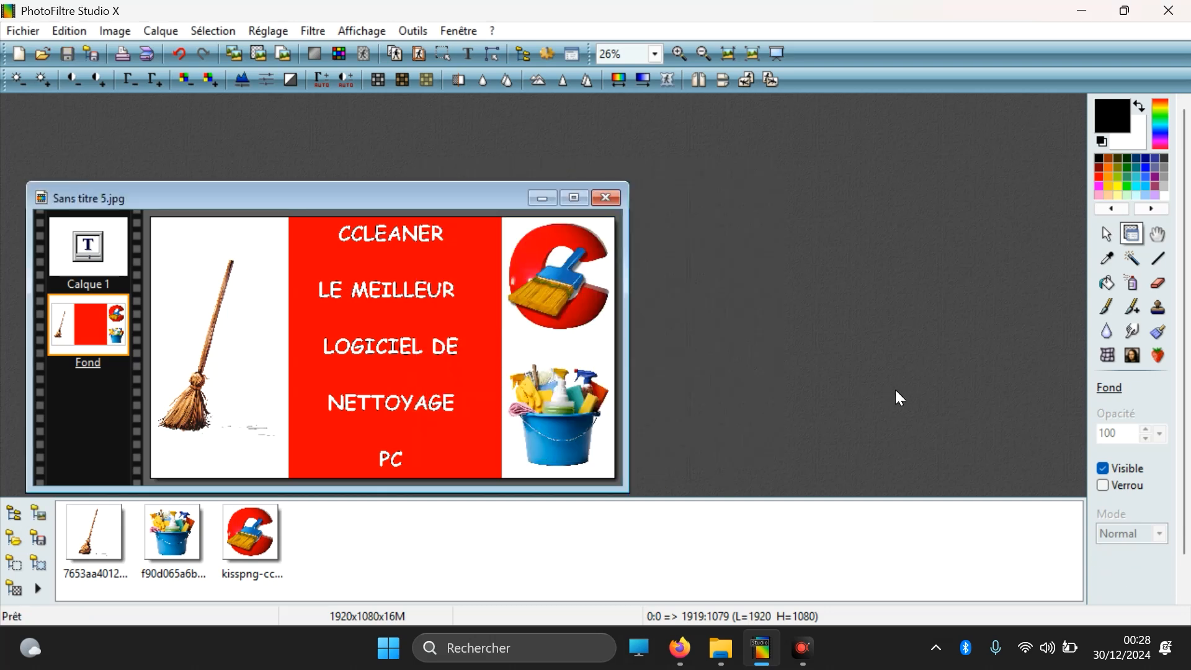
right_click(838, 348)
click(783, 310)
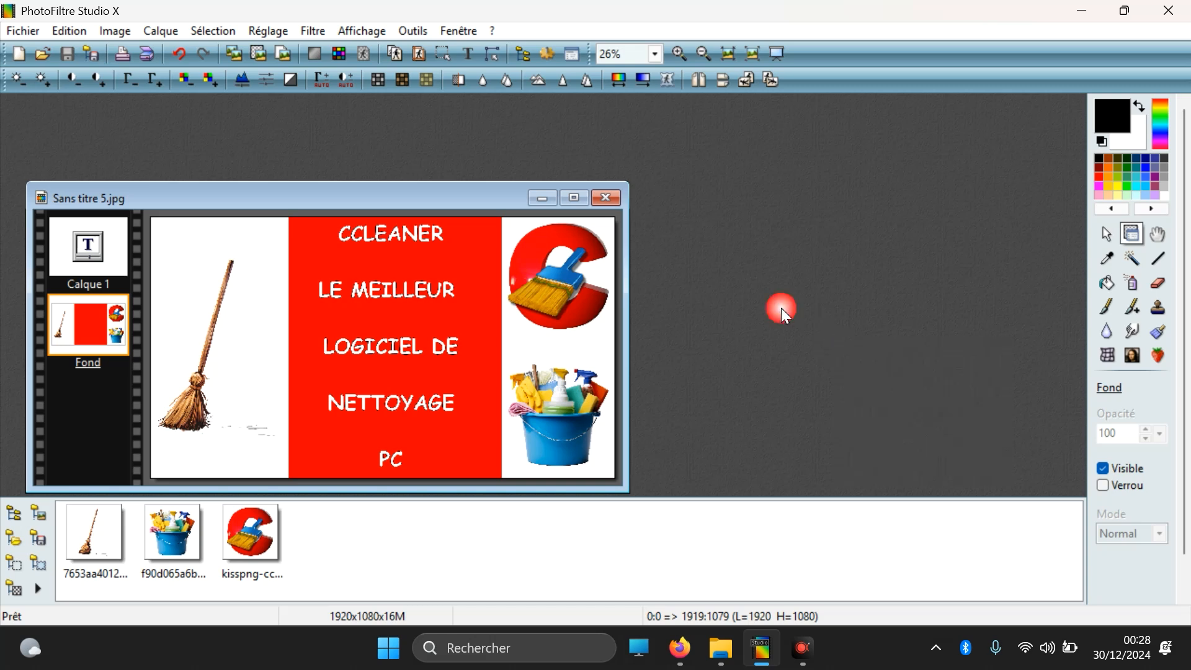